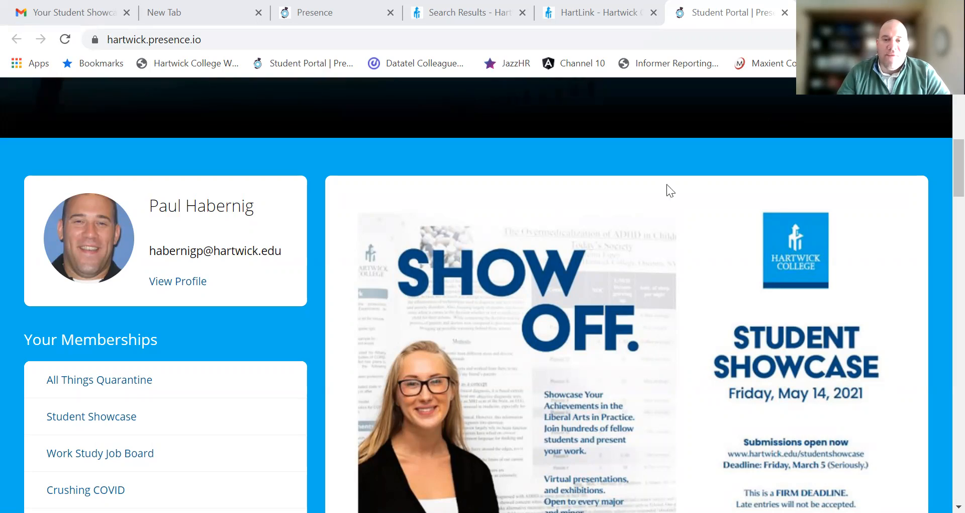
# Step: Browse the Presence home page and open the account menu to see the admin dashboard option
pyautogui.scroll(-15, 606, 178)
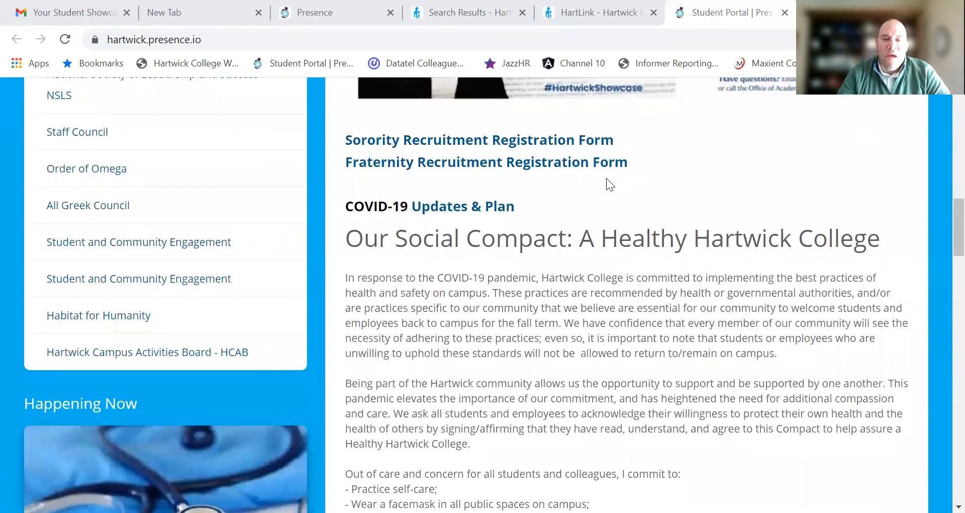
pyautogui.scroll(18, 606, 178)
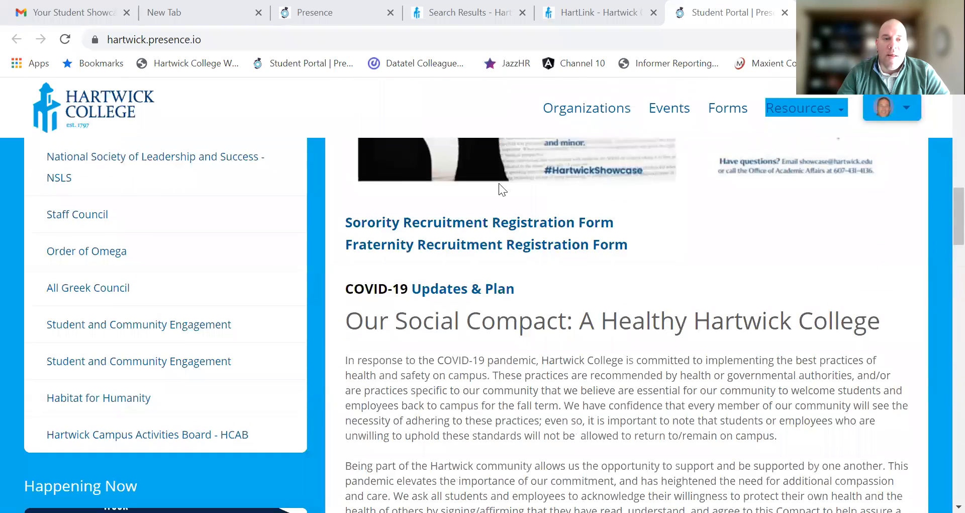
pyautogui.scroll(3, 355, 151)
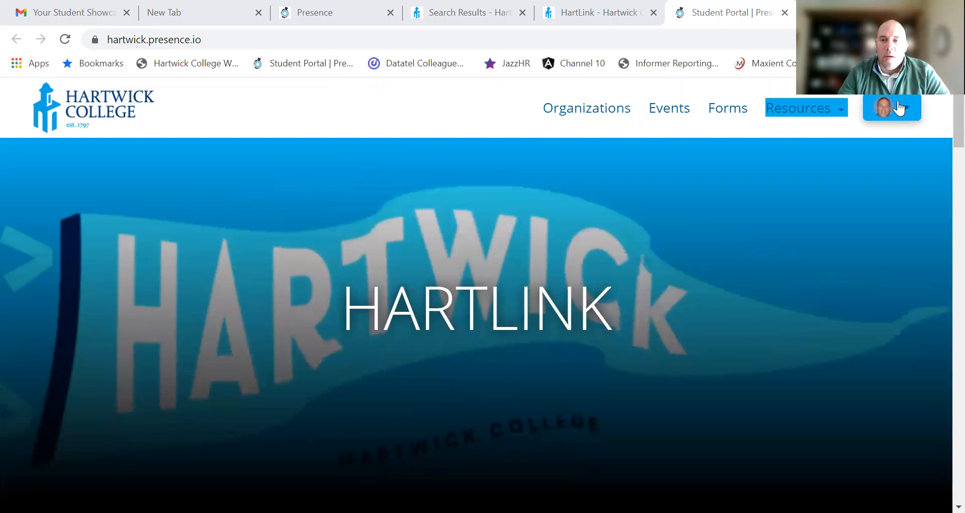
pyautogui.click(909, 116)
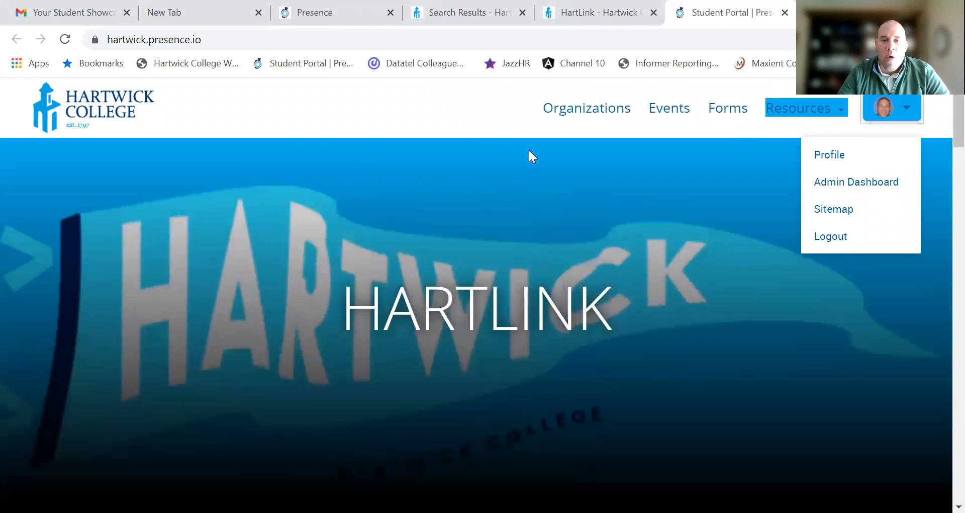
# Step: Open the Student Showcase Interest Form from Campus Forms and review its five-step success page
pyautogui.scroll(-5, 529, 149)
pyautogui.scroll(-20, 556, 177)
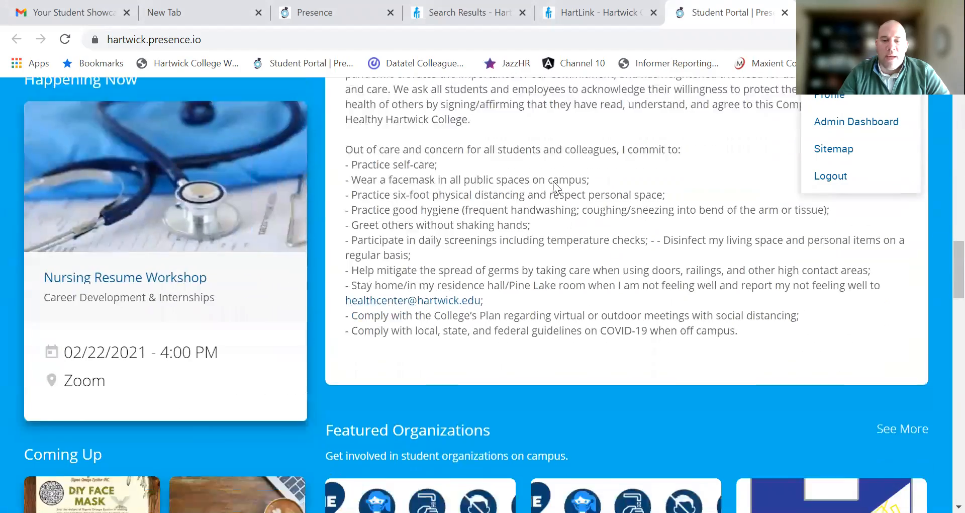
pyautogui.scroll(-7, 543, 299)
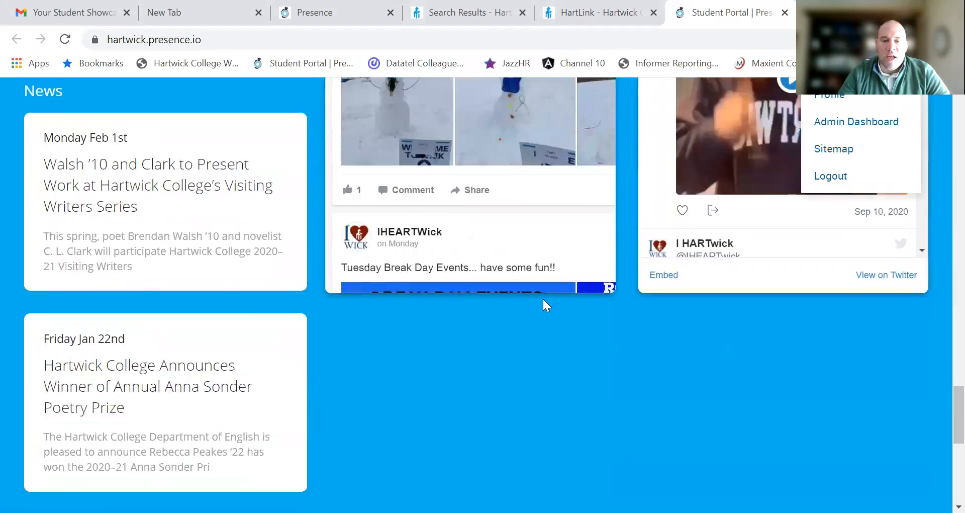
pyautogui.scroll(7, 542, 297)
pyautogui.scroll(3, 541, 297)
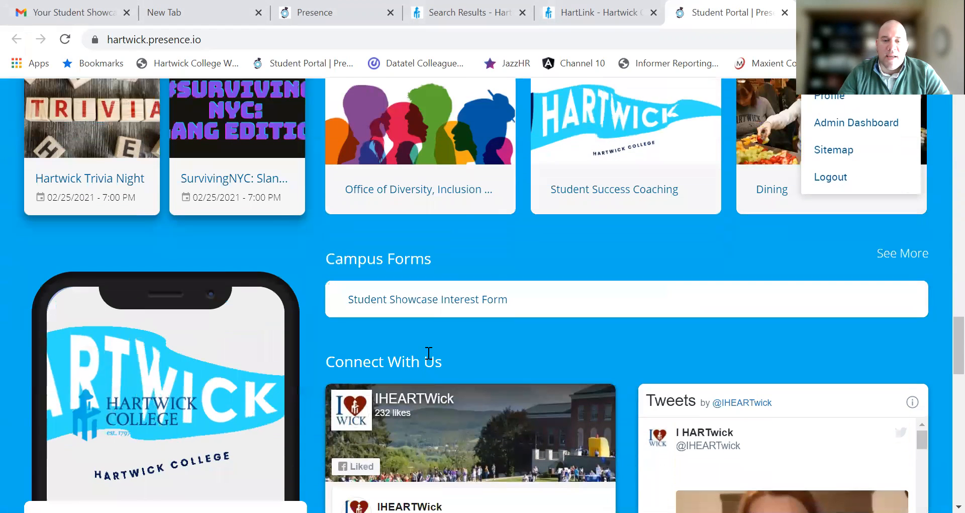
pyautogui.scroll(-2, 501, 282)
pyautogui.click(429, 302)
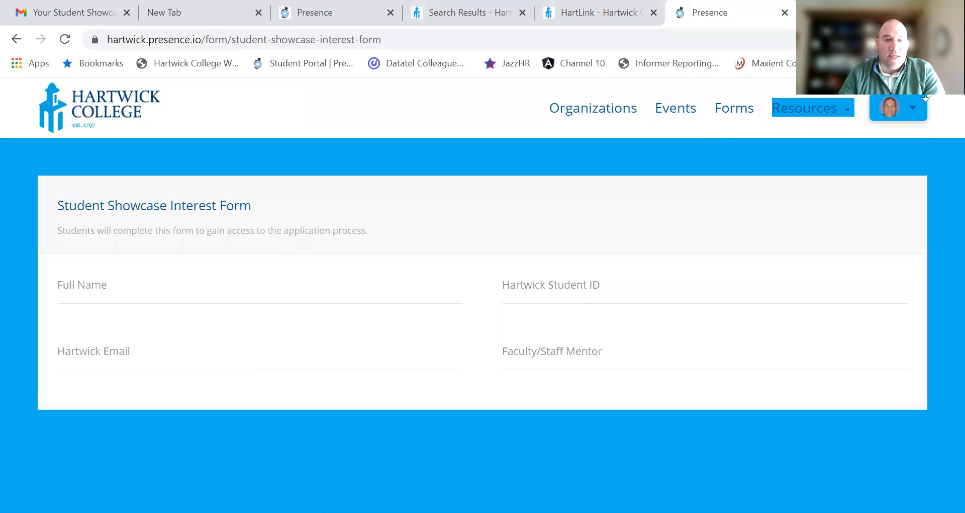
pyautogui.hotkey('ctrl', '3')
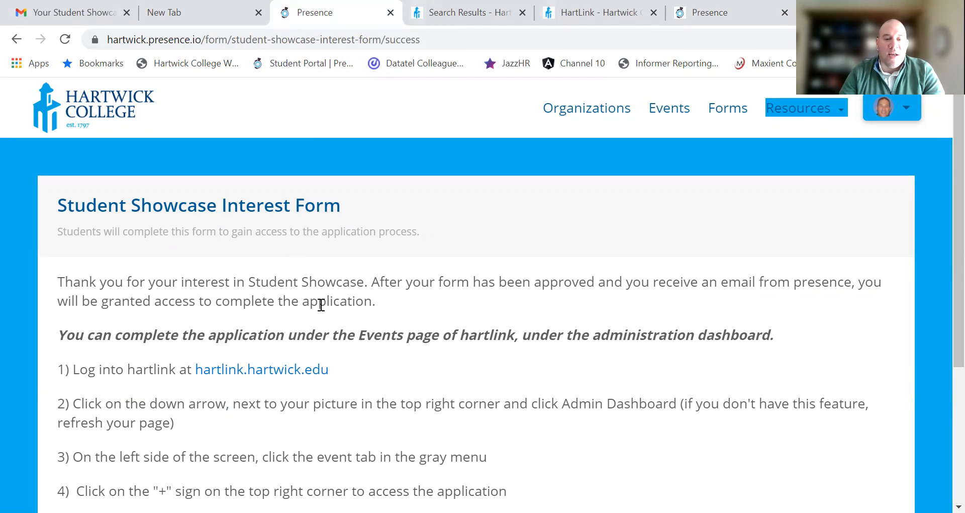
pyautogui.scroll(-3, 322, 302)
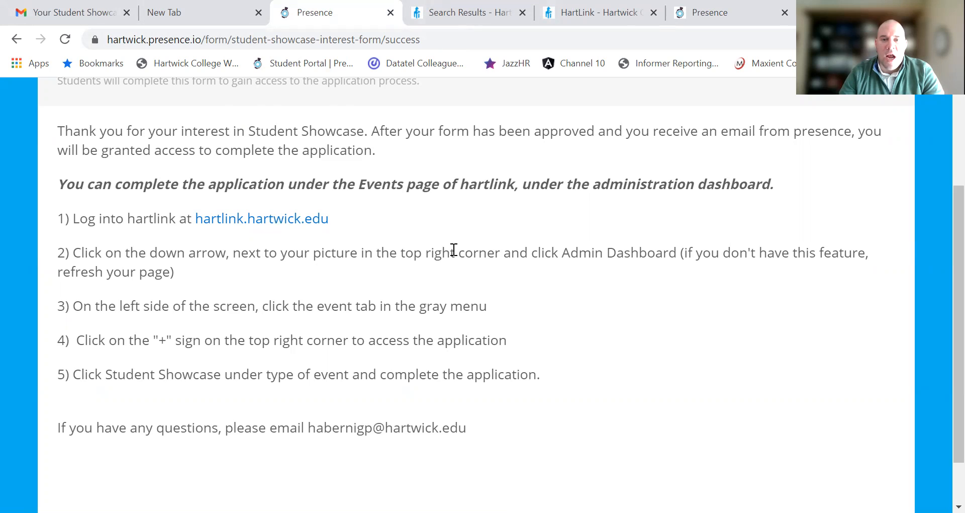
pyautogui.scroll(3, 454, 249)
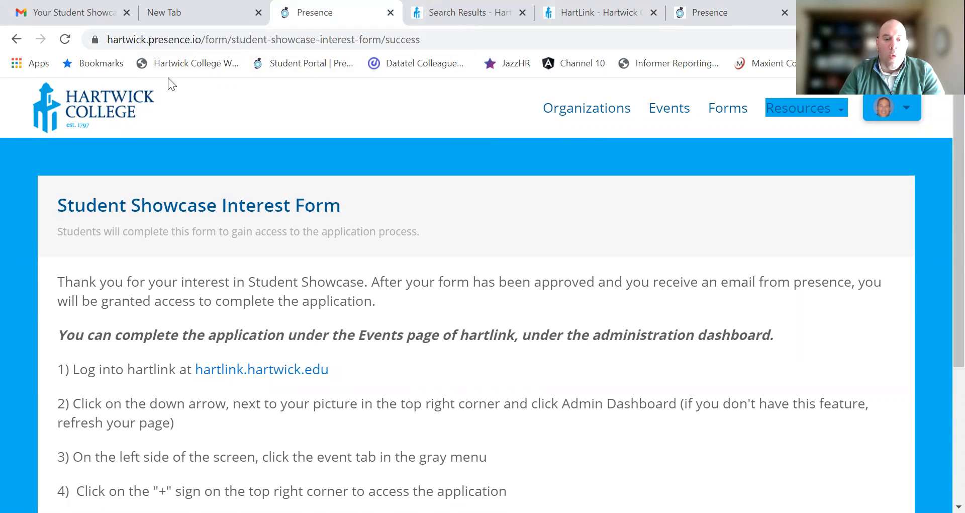
# Step: Read the Gmail approval email down to its Download PDF button, then go back to the Presence form
pyautogui.click(76, 14)
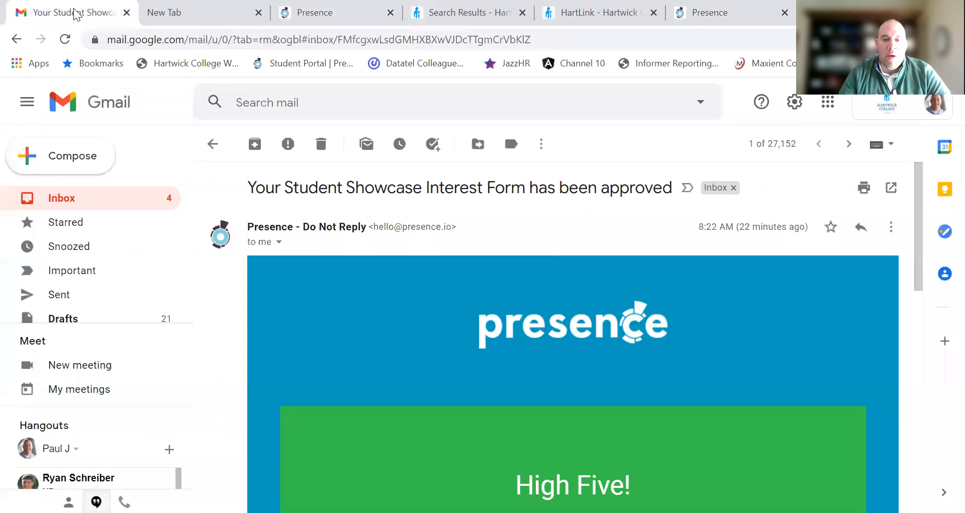
pyautogui.scroll(-2, 587, 273)
pyautogui.scroll(2, 574, 266)
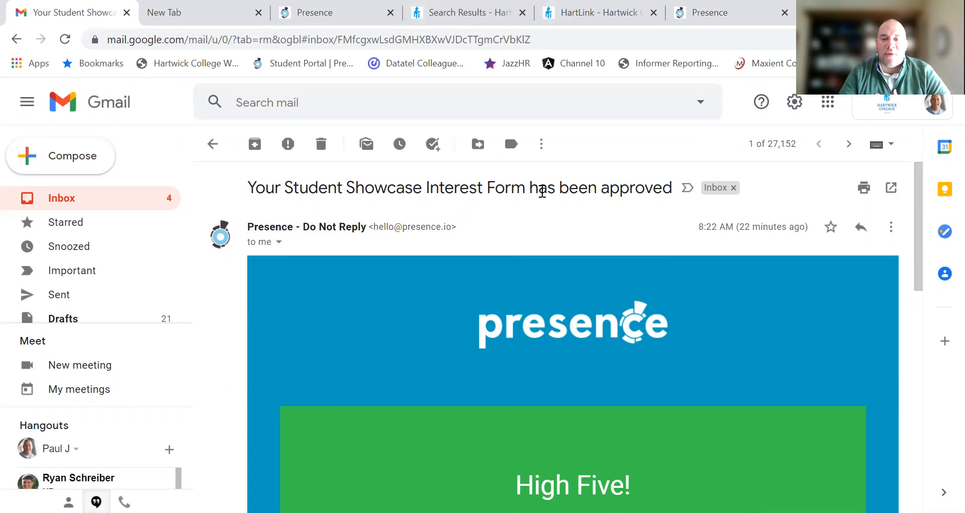
pyautogui.scroll(-5, 721, 290)
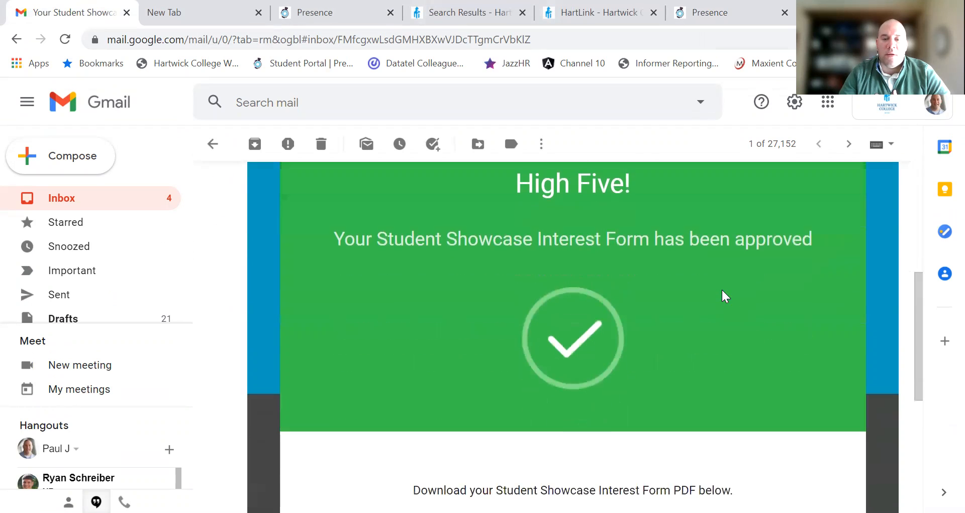
pyautogui.scroll(-3, 722, 296)
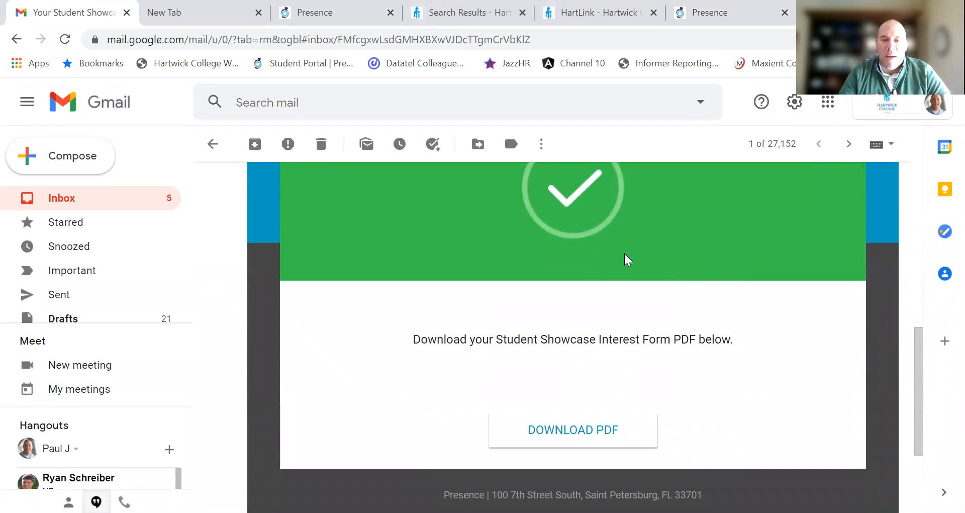
pyautogui.scroll(9, 648, 263)
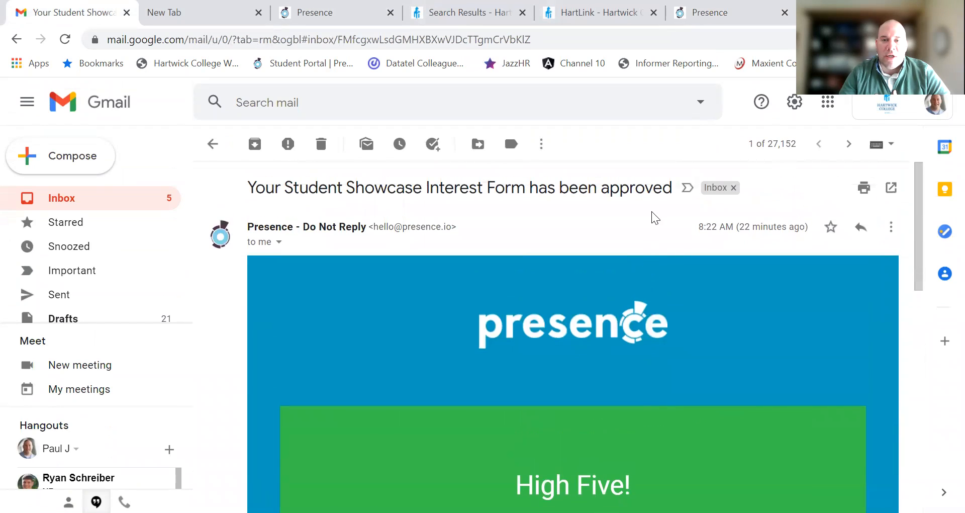
pyautogui.click(695, 24)
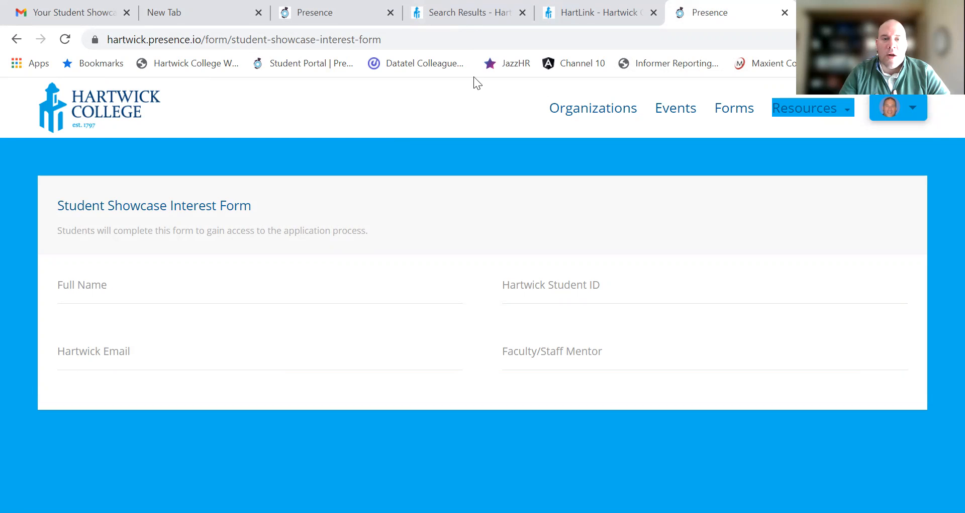
# Step: Go to hartlink.hartwick.edu and open the Events list in the Admin Dashboard
pyautogui.click(422, 38)
pyautogui.write('ha')
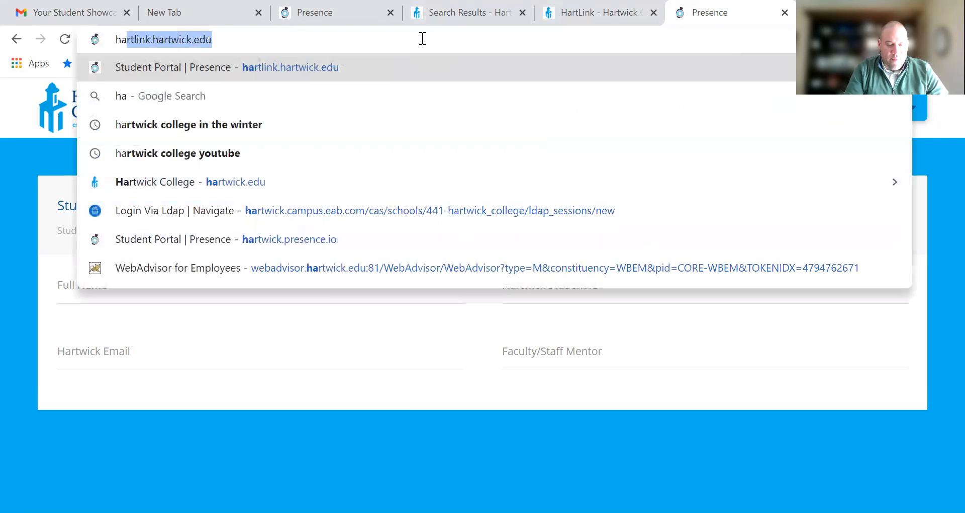
pyautogui.write('rt')
pyautogui.press('Return')
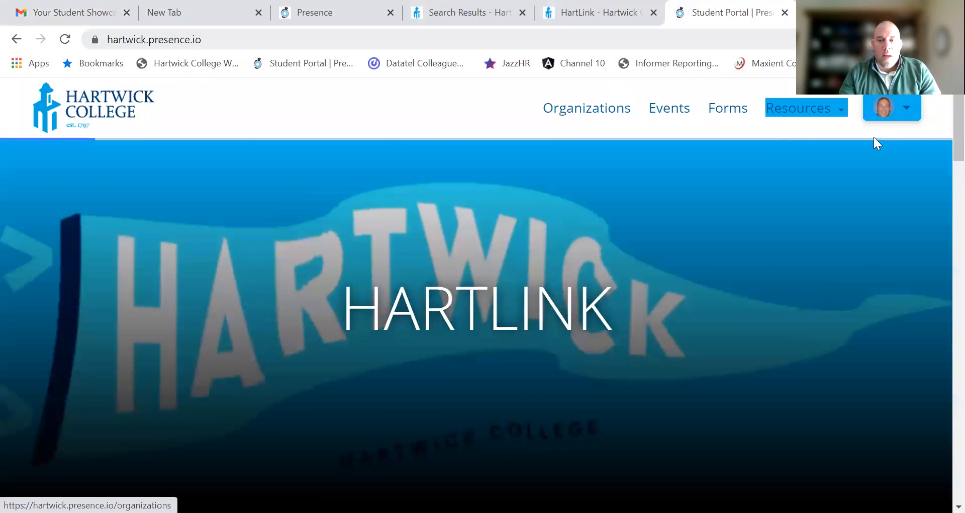
pyautogui.click(900, 107)
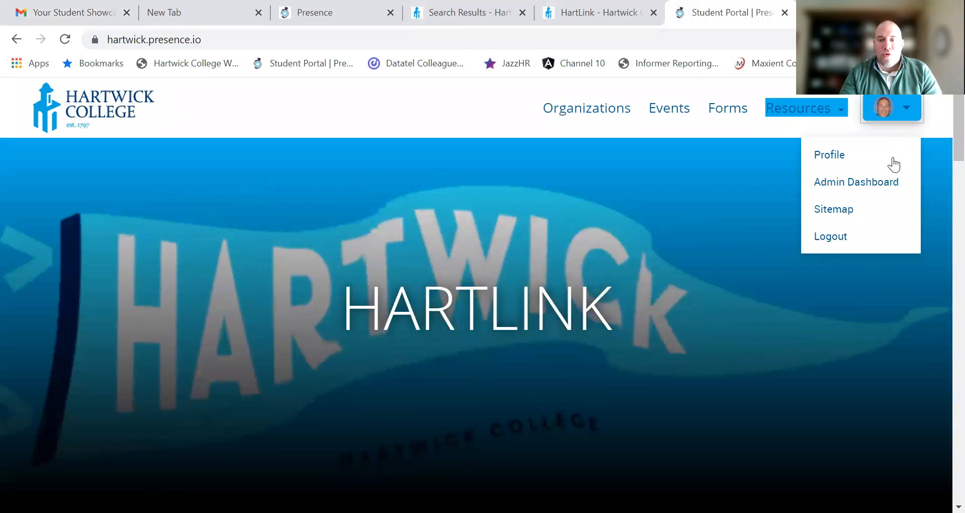
pyautogui.click(876, 183)
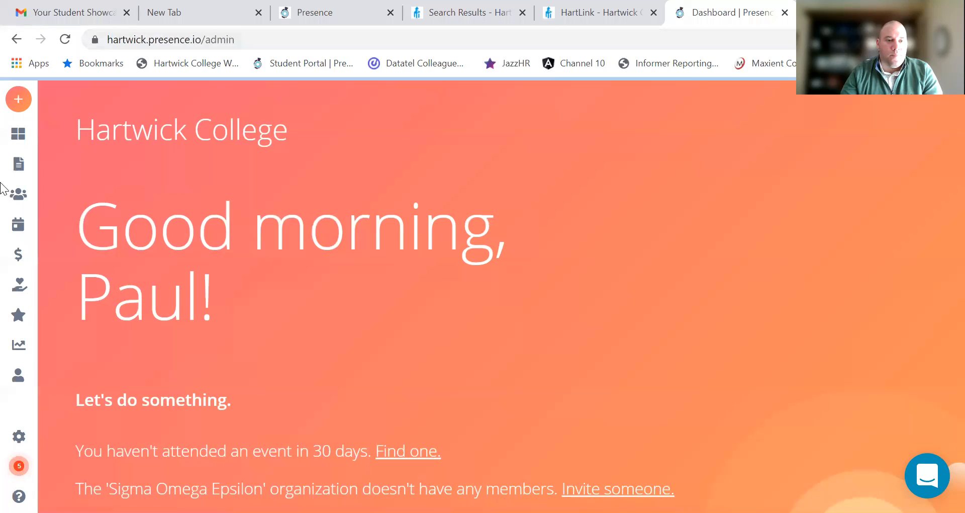
pyautogui.moveTo(21, 165)
pyautogui.click(51, 234)
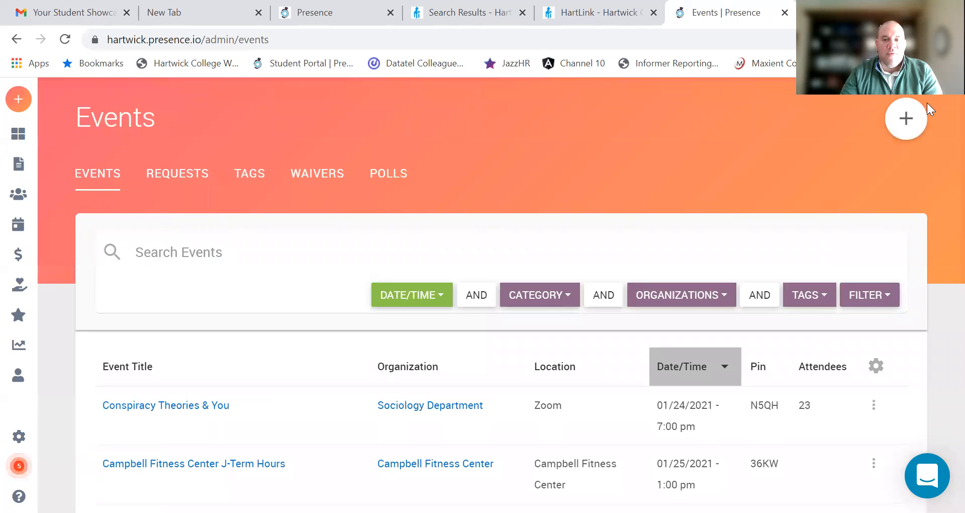
# Step: Create a new Student Showcase event registration named 'Test Showcase Event'
pyautogui.click(907, 132)
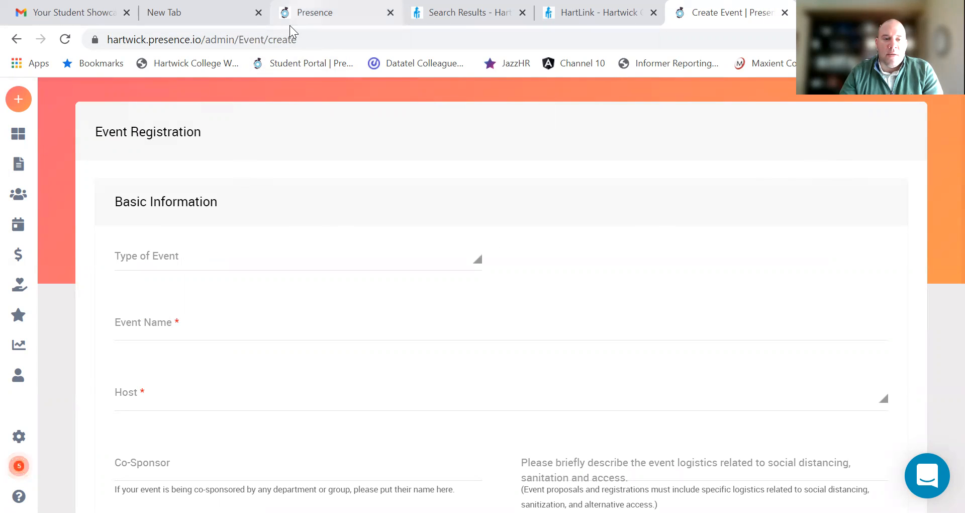
pyautogui.click(400, 262)
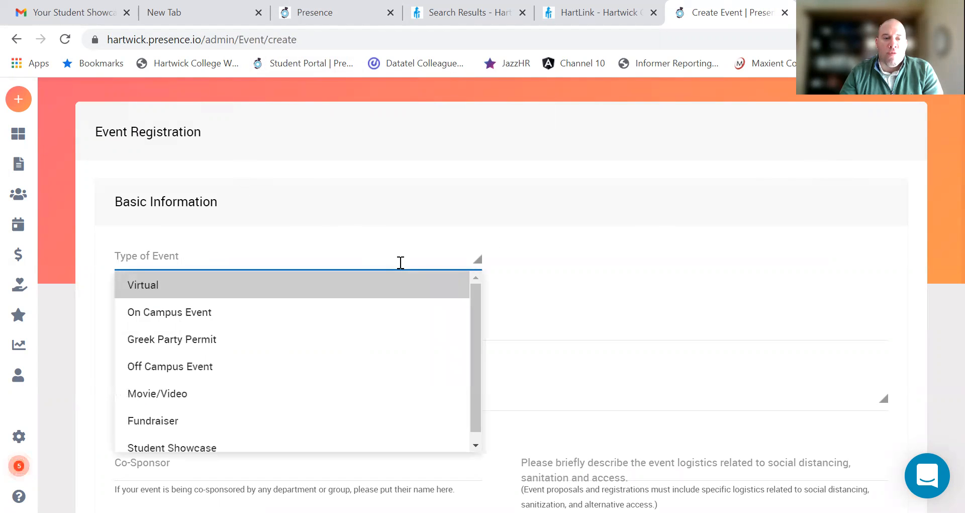
pyautogui.scroll(-1, 257, 446)
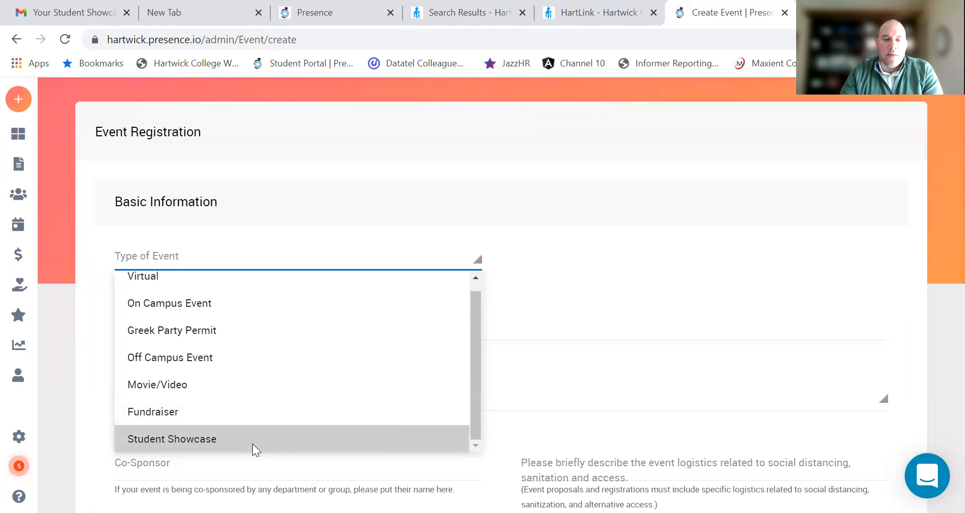
pyautogui.click(252, 443)
pyautogui.press('Escape')
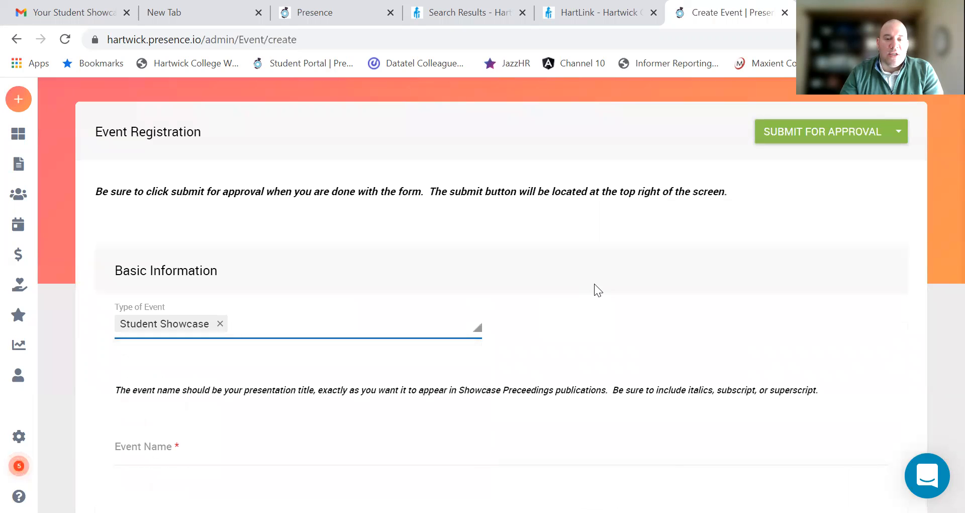
pyautogui.scroll(-3, 462, 342)
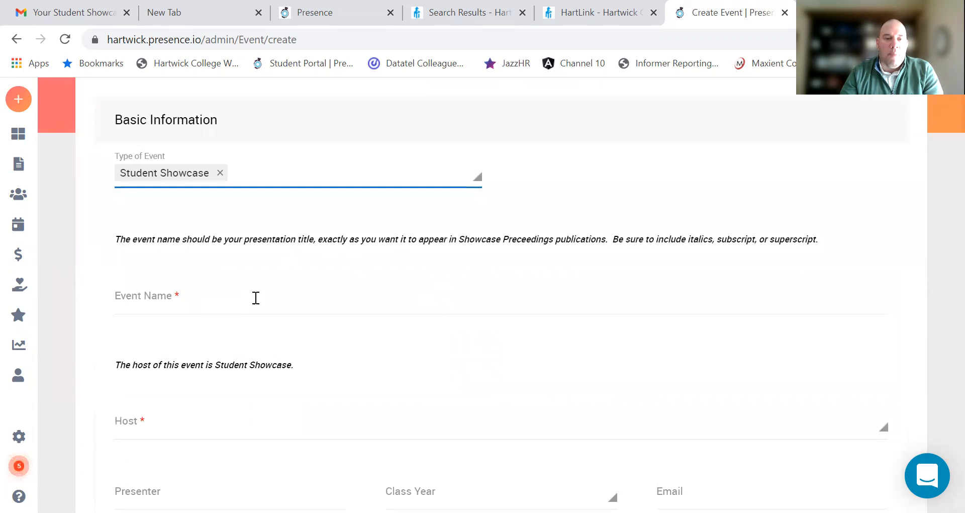
pyautogui.click(135, 300)
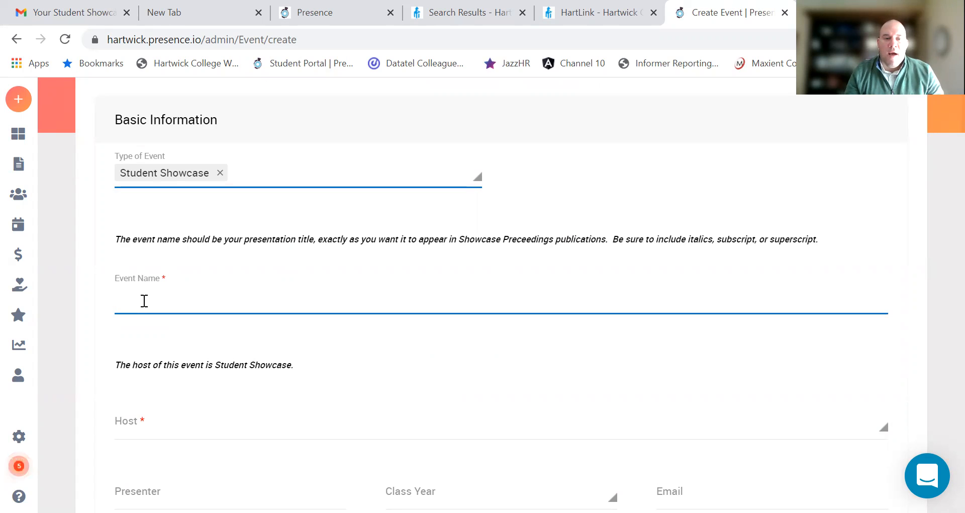
pyautogui.write('Test Showcase Event')
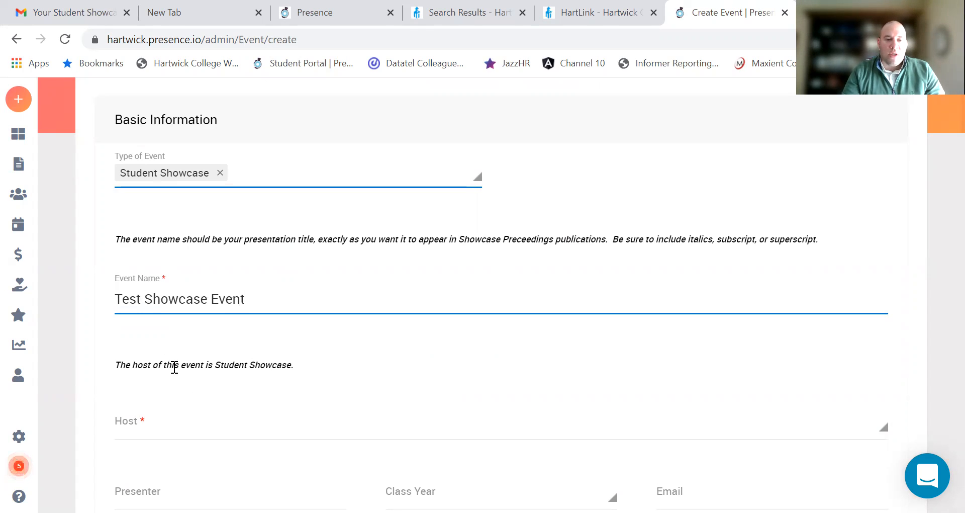
# Step: Set the event host to Student Showcase
pyautogui.click(152, 430)
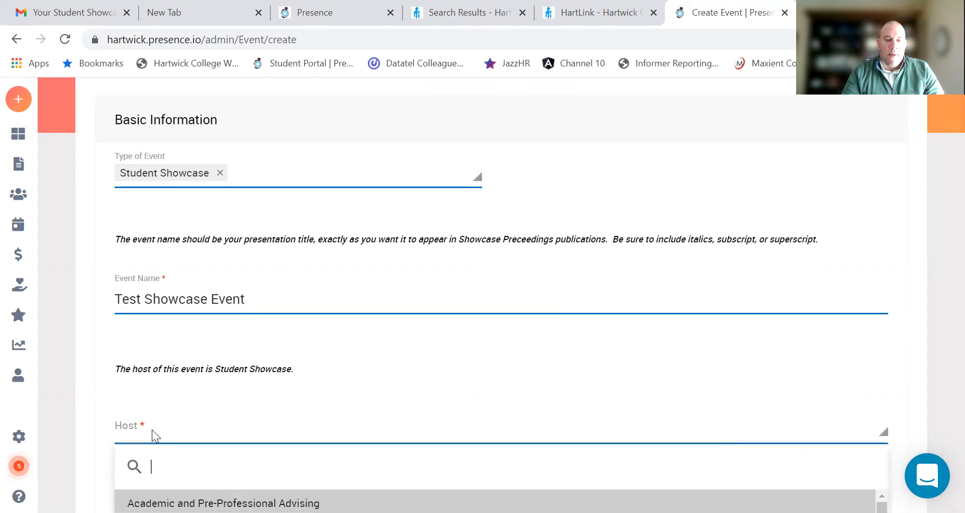
pyautogui.write('Student')
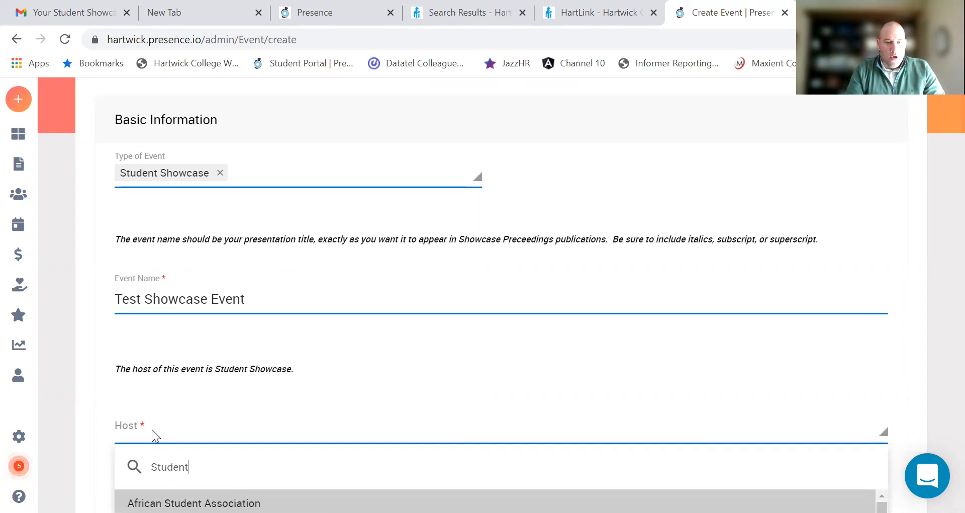
pyautogui.scroll(-3, 251, 362)
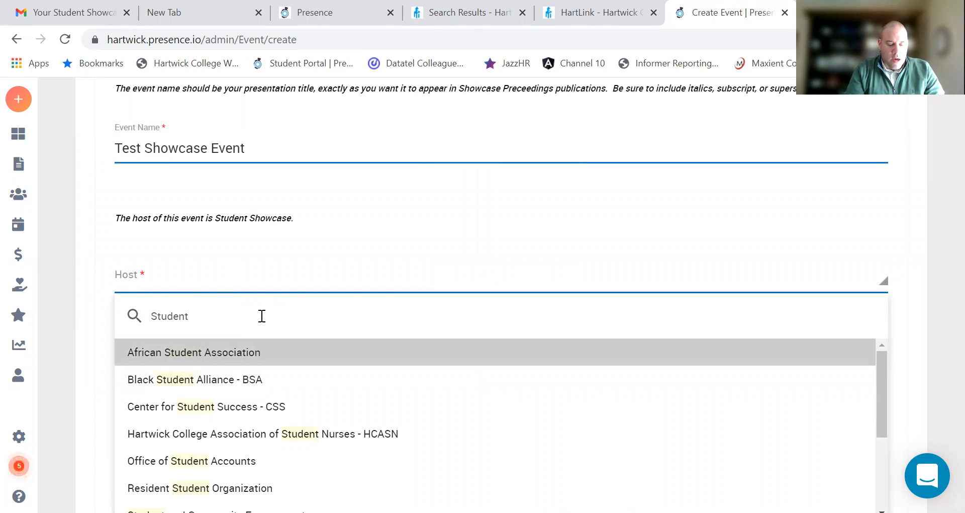
pyautogui.write('Sho')
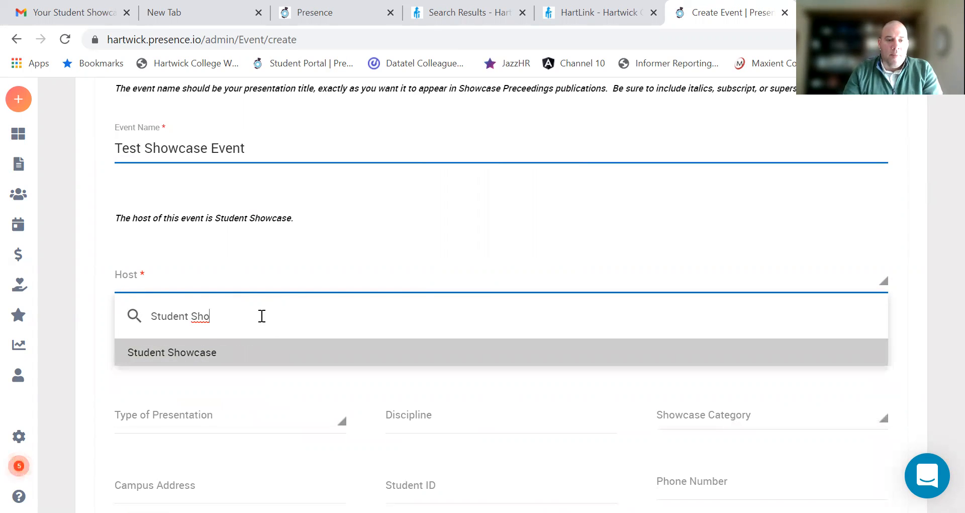
pyautogui.click(169, 352)
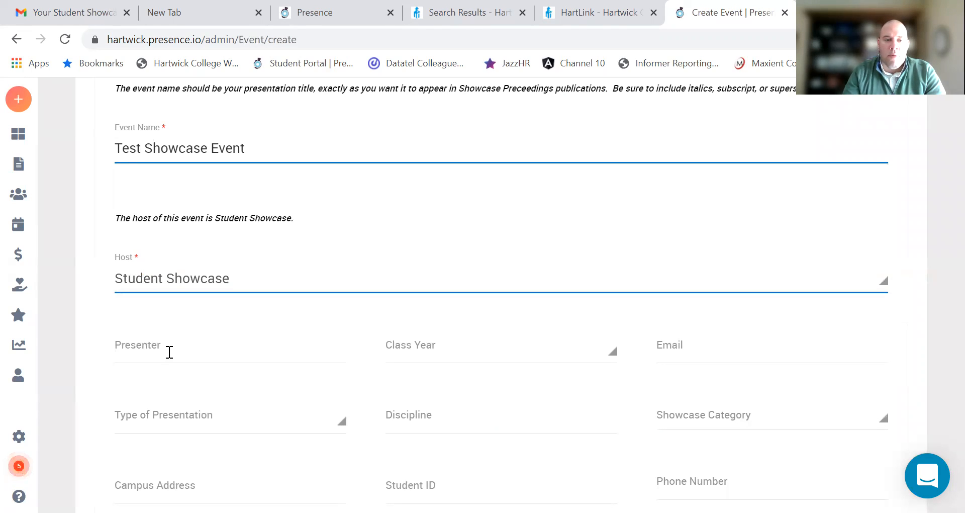
# Step: Enter the presenter's name, Class Year 2023 and the presenter's e-mail address
pyautogui.click(169, 353)
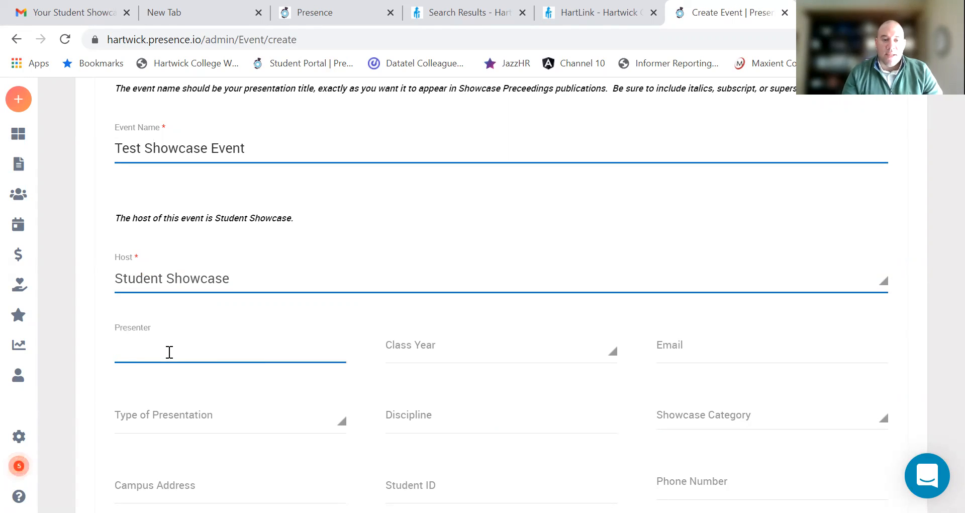
pyautogui.write('Paul Habernig')
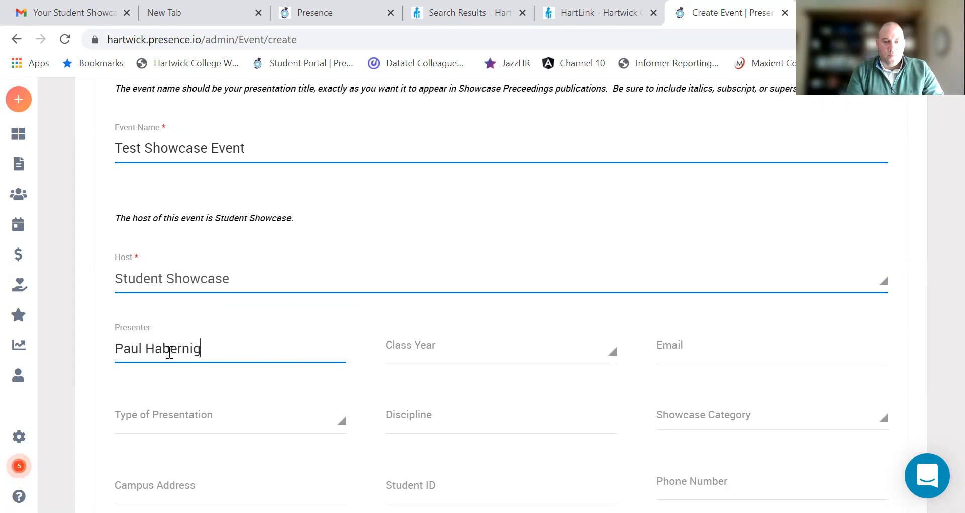
pyautogui.press('Tab')
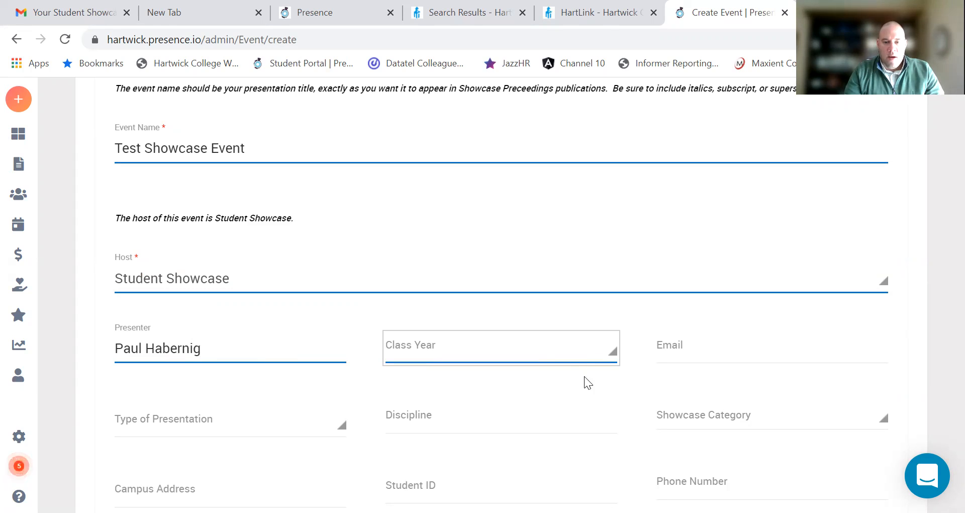
pyautogui.click(571, 350)
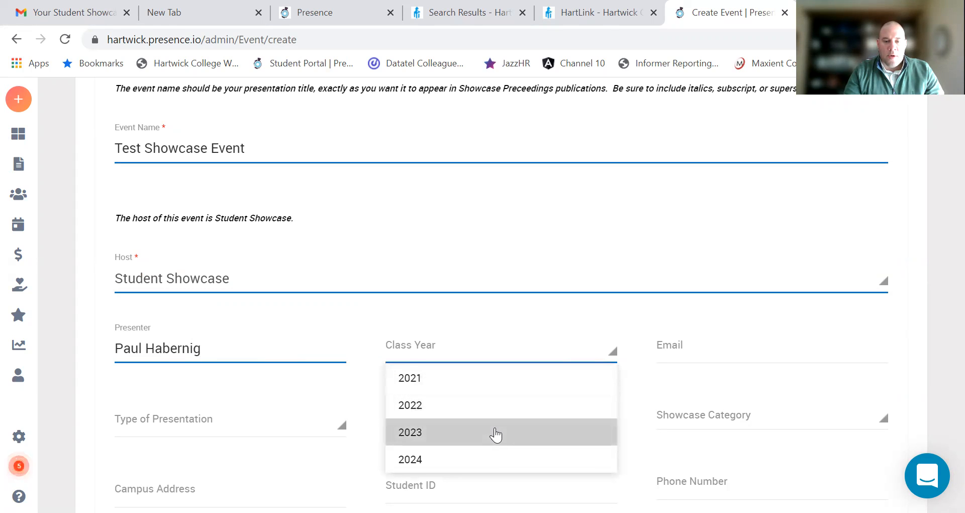
pyautogui.click(494, 432)
pyautogui.click(674, 348)
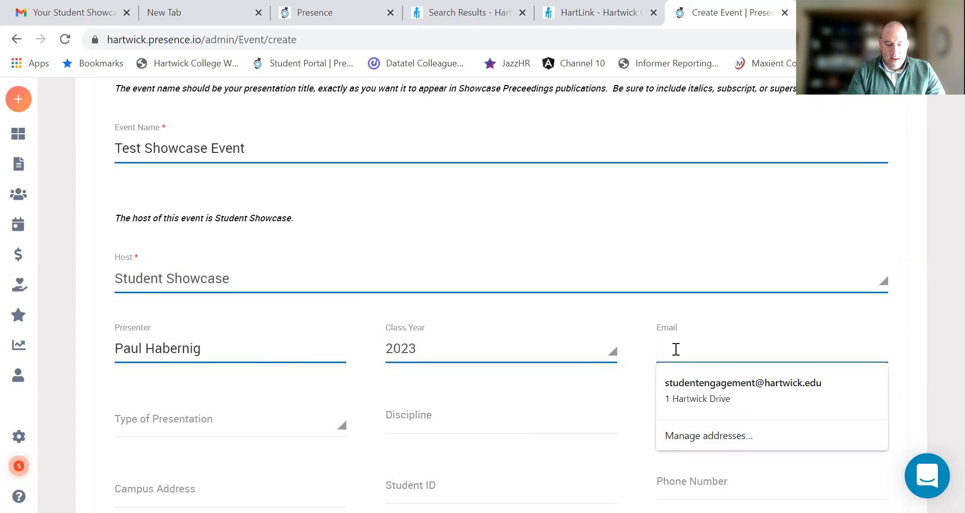
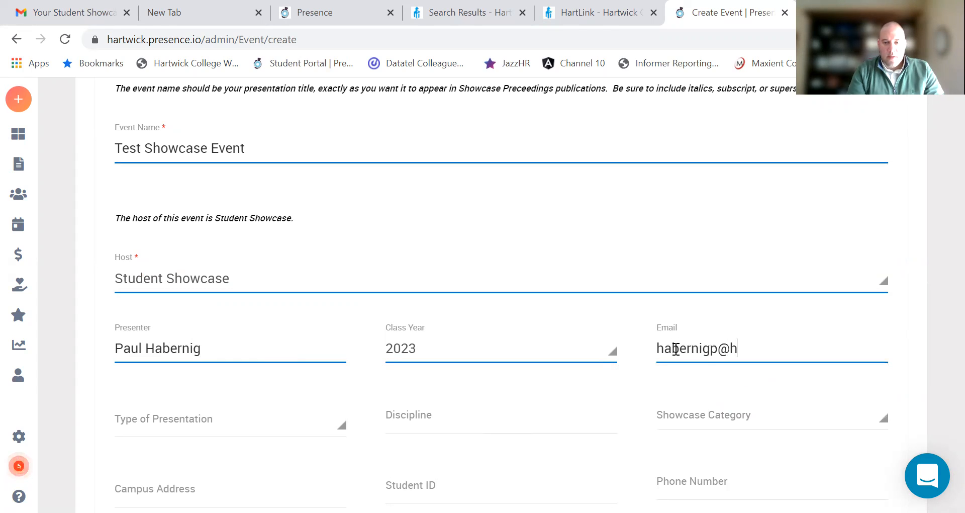
pyautogui.press('Tab')
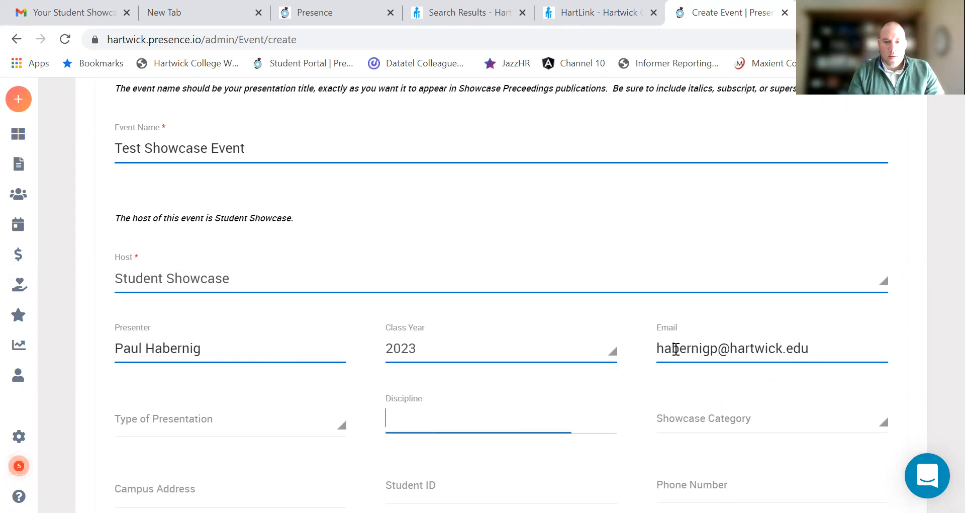
# Step: Set the presentation type to Oral Presentation and the discipline to 'Student Leadership'
pyautogui.click(227, 419)
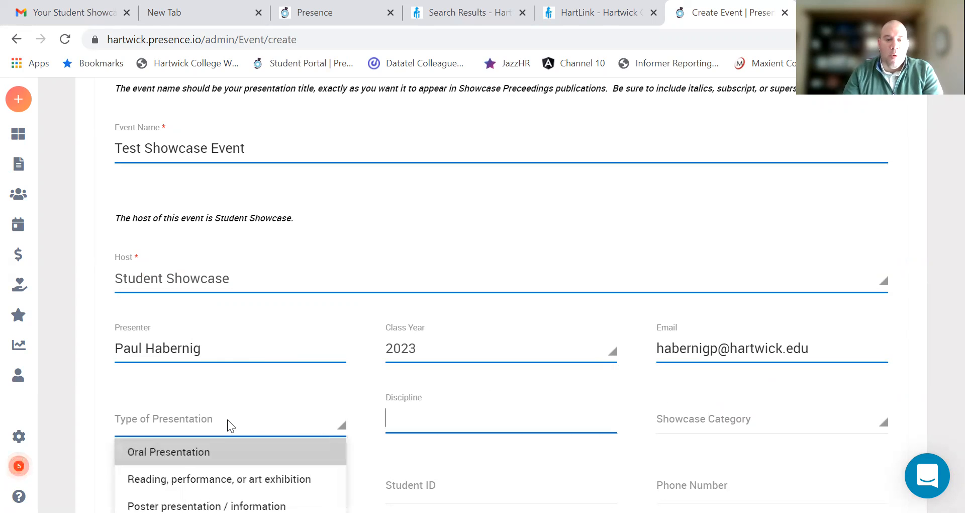
pyautogui.scroll(-3, 236, 392)
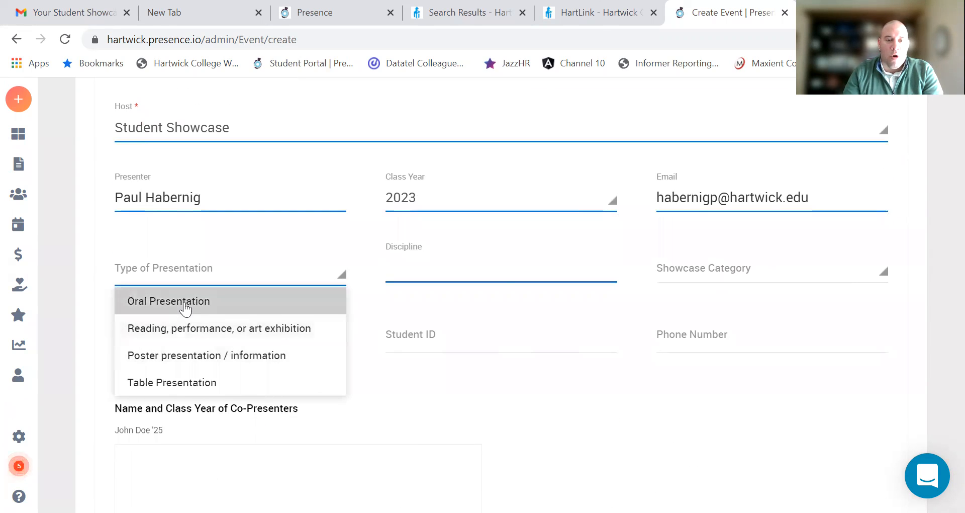
pyautogui.click(185, 303)
pyautogui.click(402, 271)
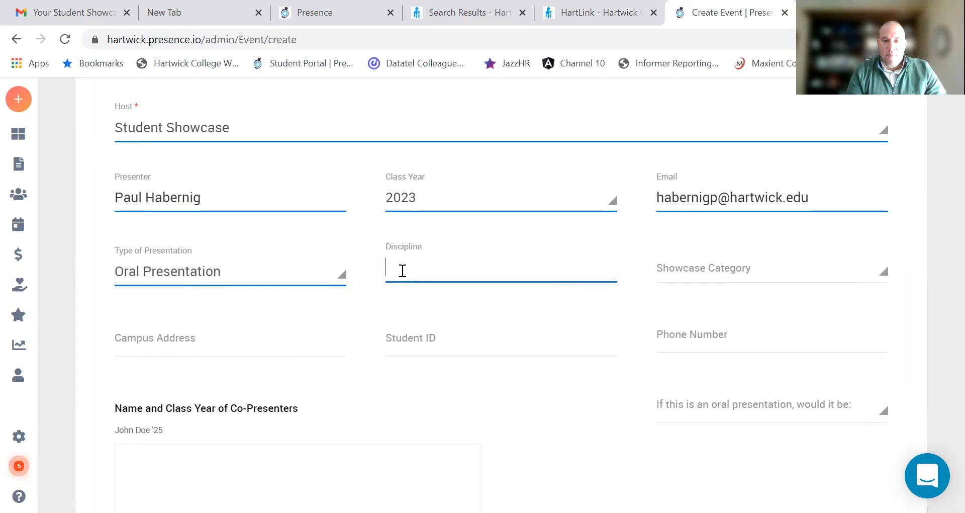
pyautogui.write('Bi')
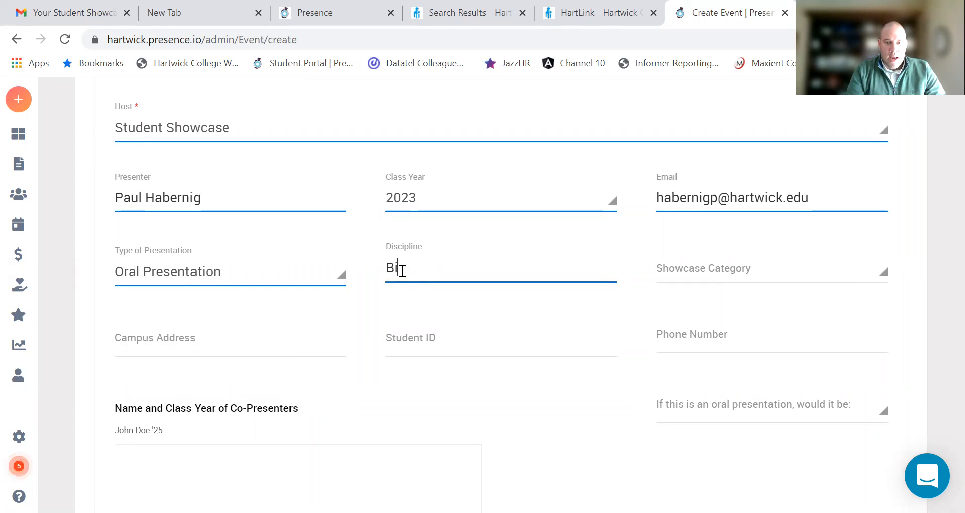
pyautogui.write('ioloy')
pyautogui.press('BackSpace')
pyautogui.press('BackSpace')
pyautogui.press('BackSpace')
pyautogui.press('BackSpace')
pyautogui.press('BackSpace')
pyautogui.press('BackSpace')
pyautogui.write('Student Leaders')
pyautogui.write('hio')
pyautogui.press('BackSpace')
pyautogui.write('p')
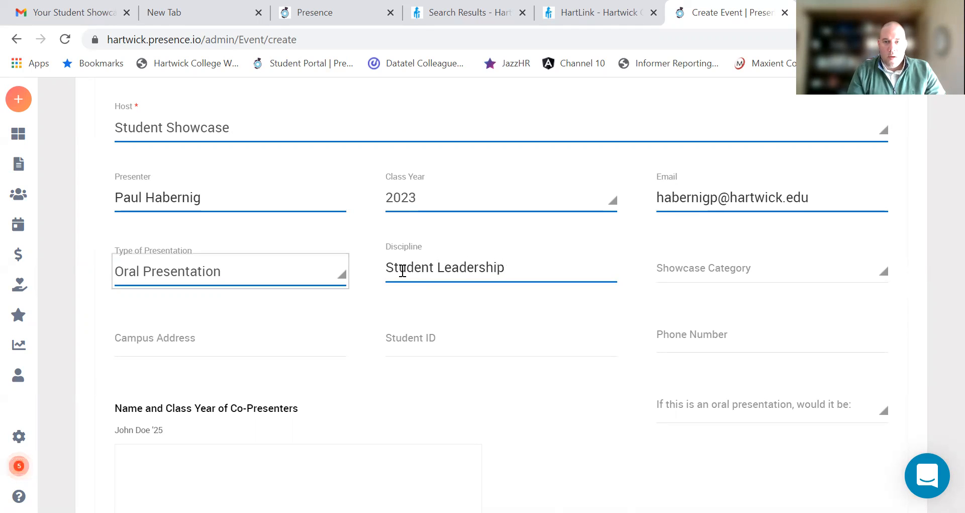
# Step: Select 'related to FlightPath' as the Showcase Category
pyautogui.click(814, 280)
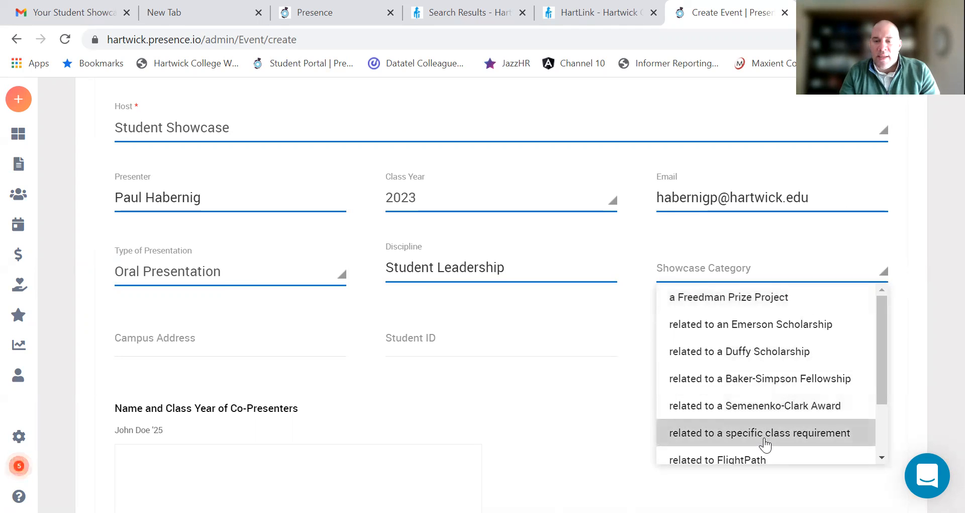
pyautogui.scroll(-2, 773, 368)
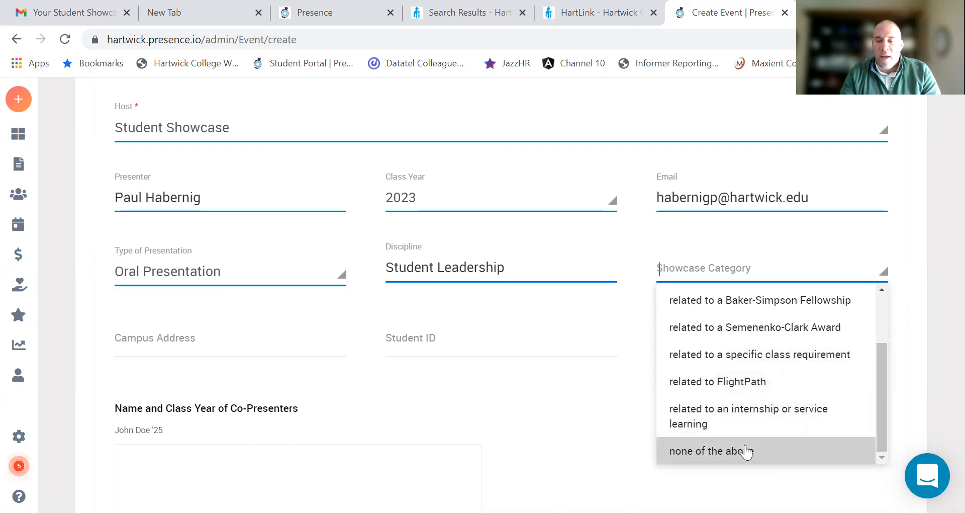
pyautogui.click(725, 384)
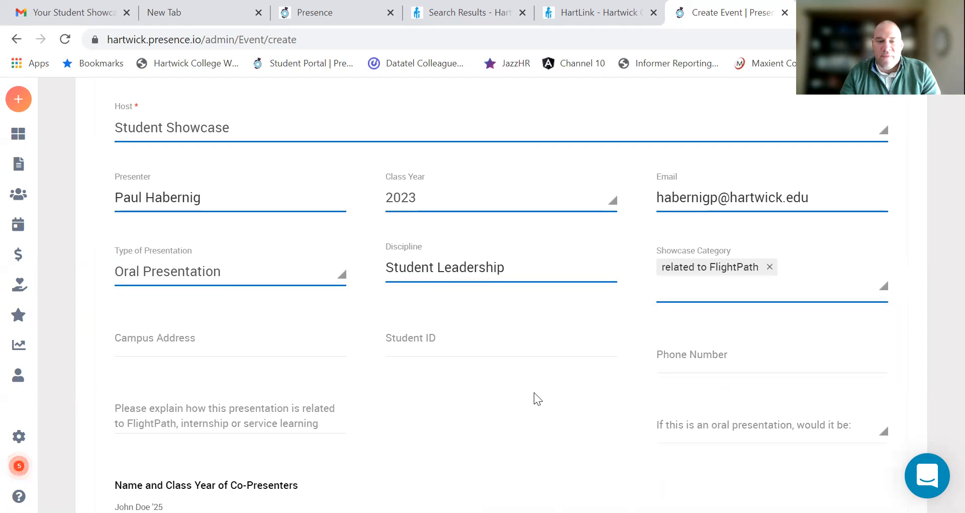
# Step: Fill in the student's campus address, student ID and phone number
pyautogui.click(220, 338)
pyautogui.write('1 Hartwick D')
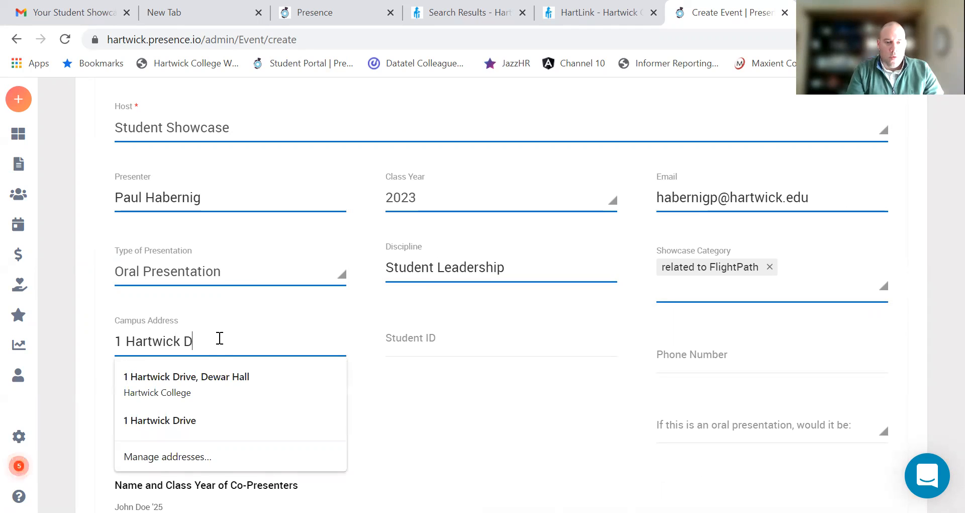
pyautogui.write('rive')
pyautogui.press('Tab')
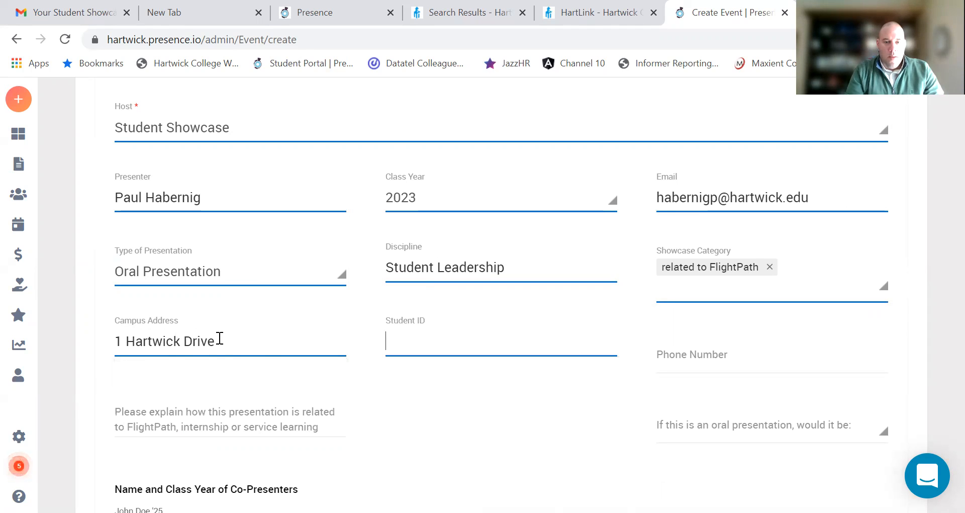
pyautogui.write('1234565')
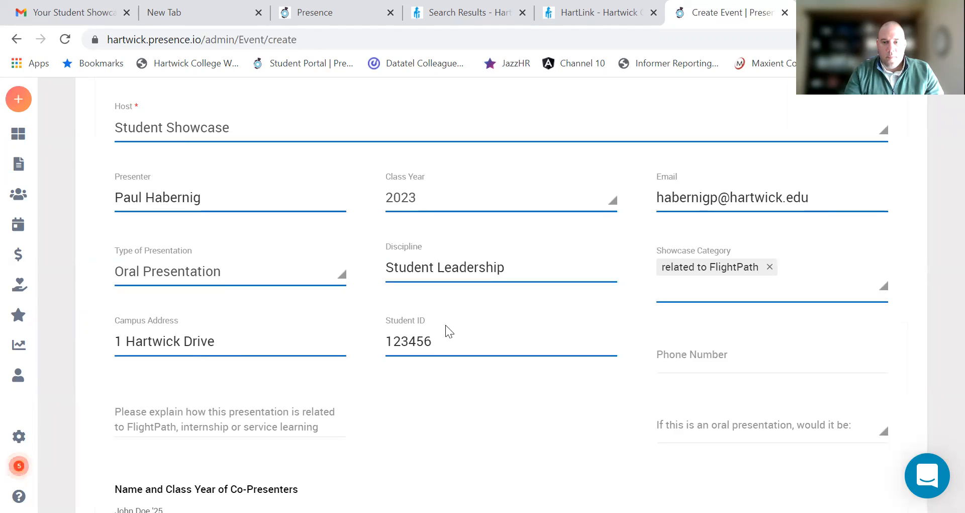
pyautogui.click(696, 371)
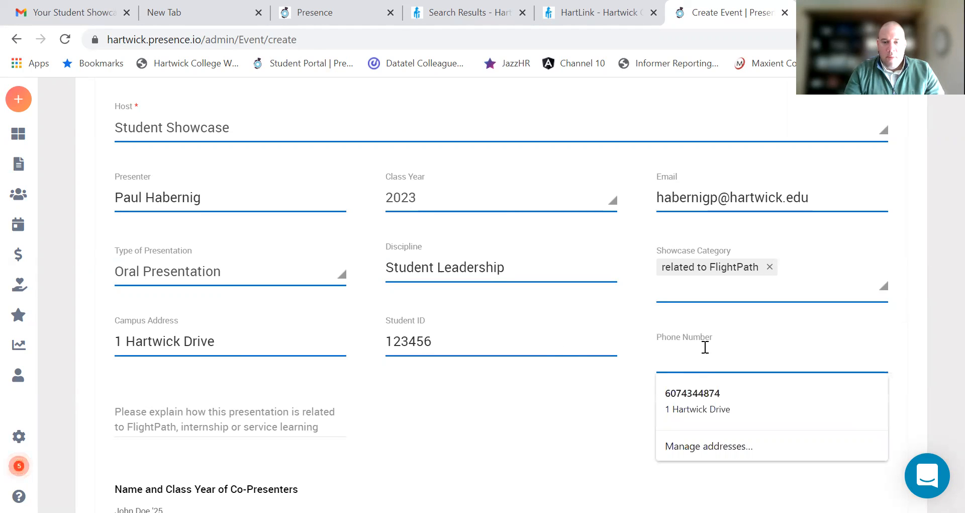
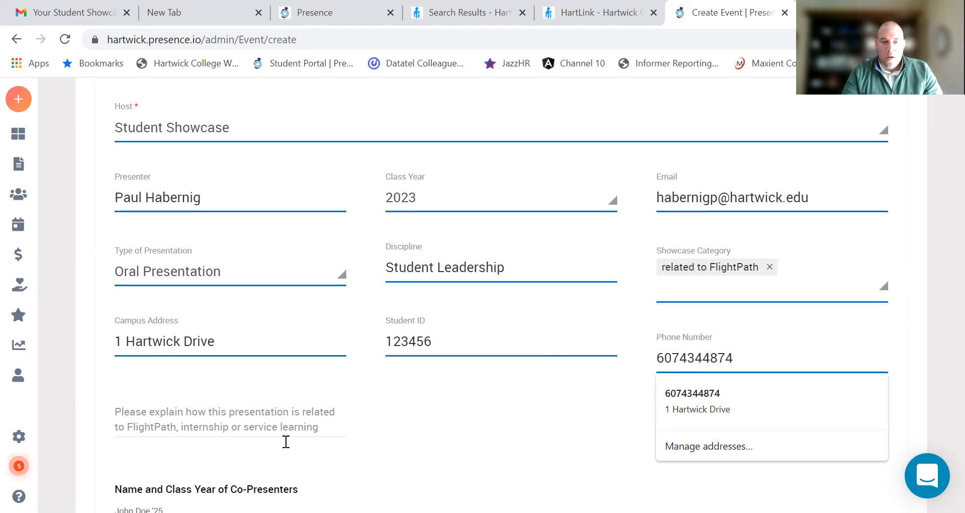
# Step: Write the explanation 'My position is new to flightpath.'
pyautogui.click(261, 420)
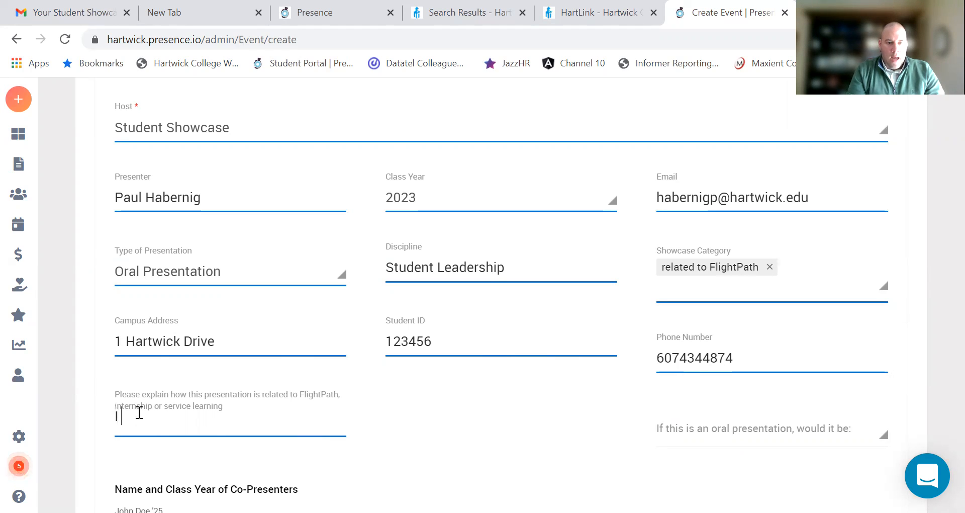
pyautogui.write('My posi')
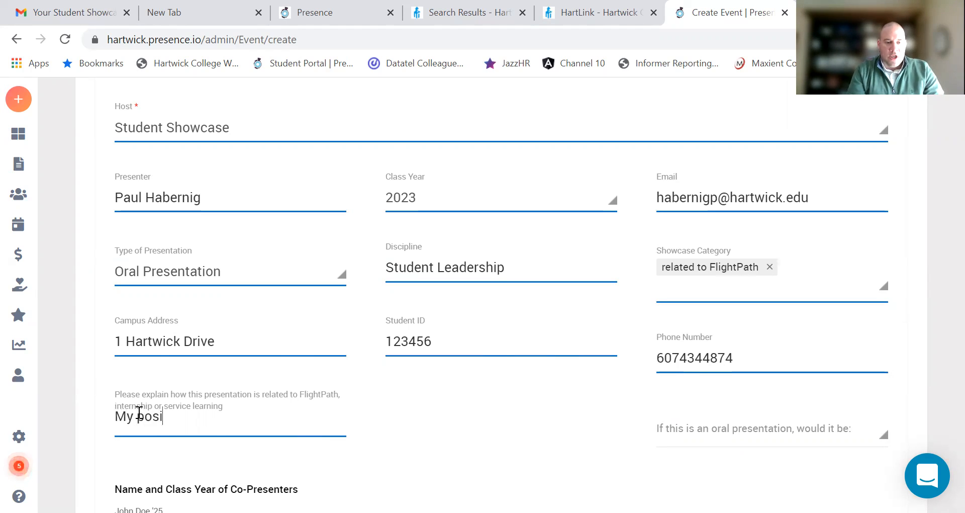
pyautogui.write('tion is new')
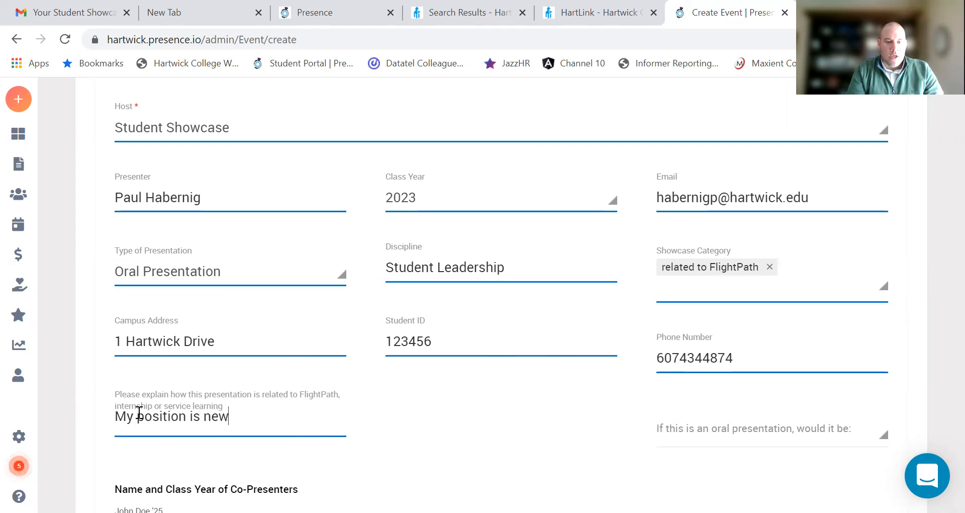
pyautogui.write(' to flightpa')
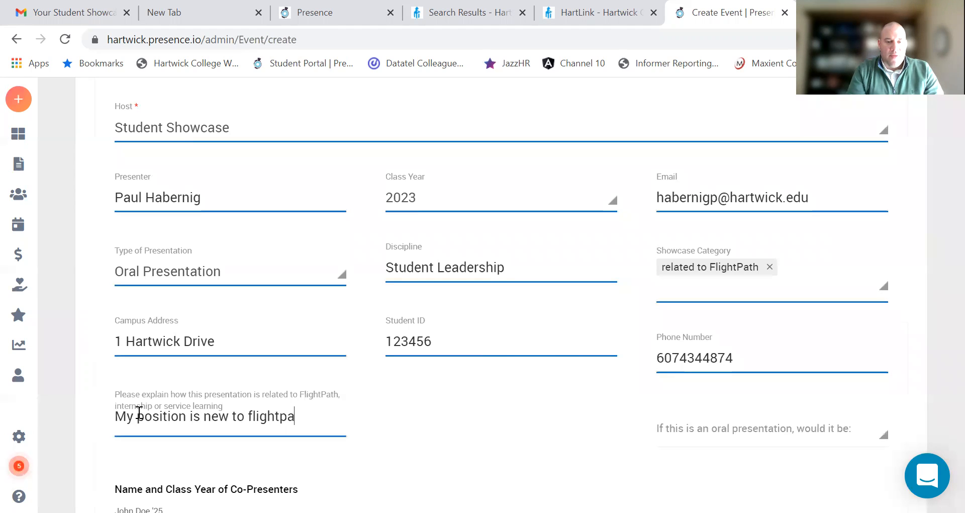
pyautogui.write('th.')
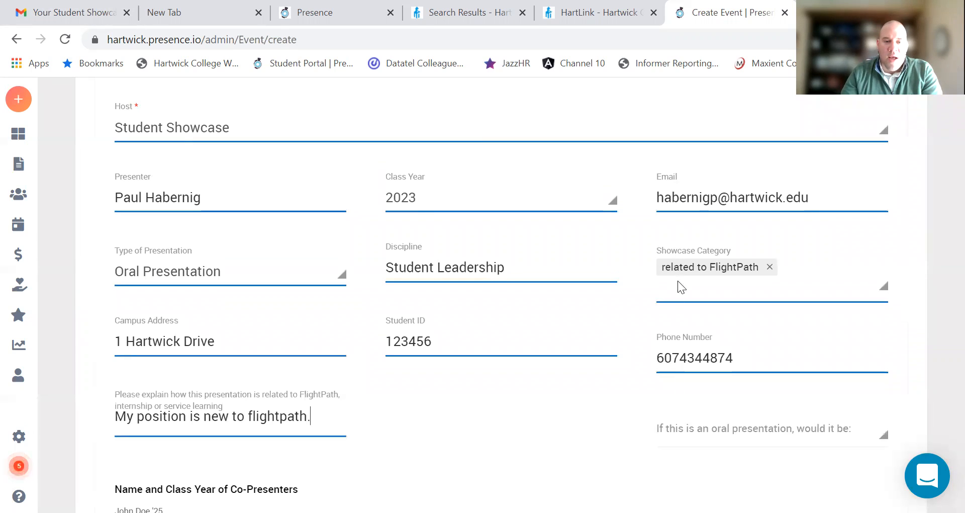
pyautogui.scroll(-1, 703, 403)
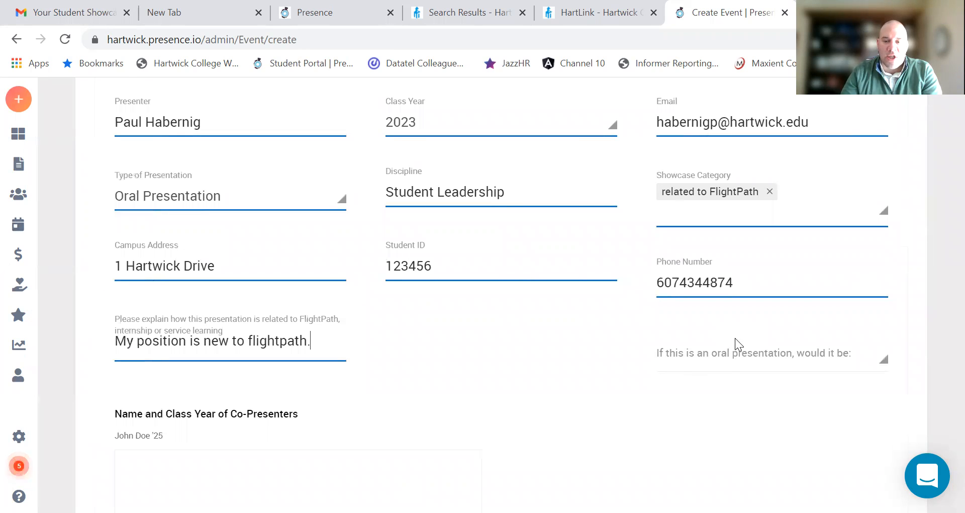
pyautogui.click(720, 360)
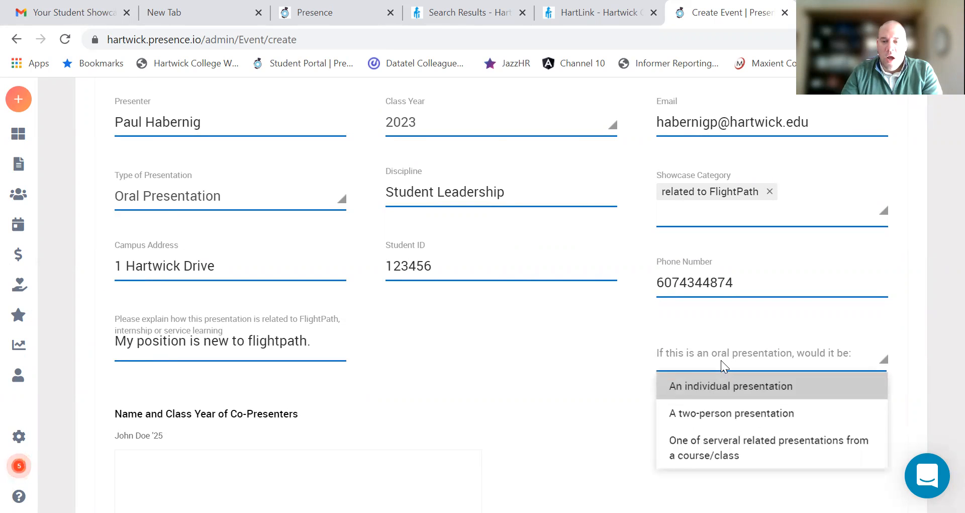
pyautogui.click(717, 390)
pyautogui.scroll(-1, 325, 416)
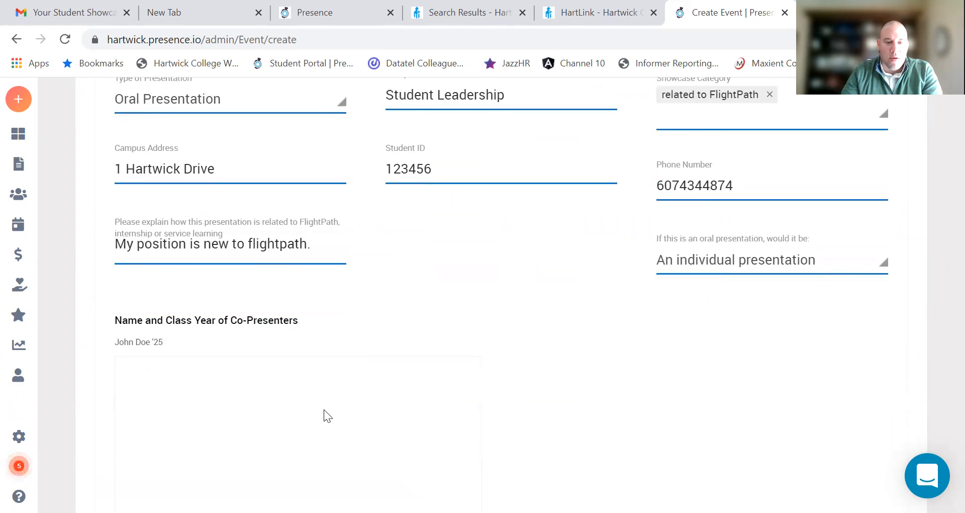
pyautogui.scroll(-1, 324, 410)
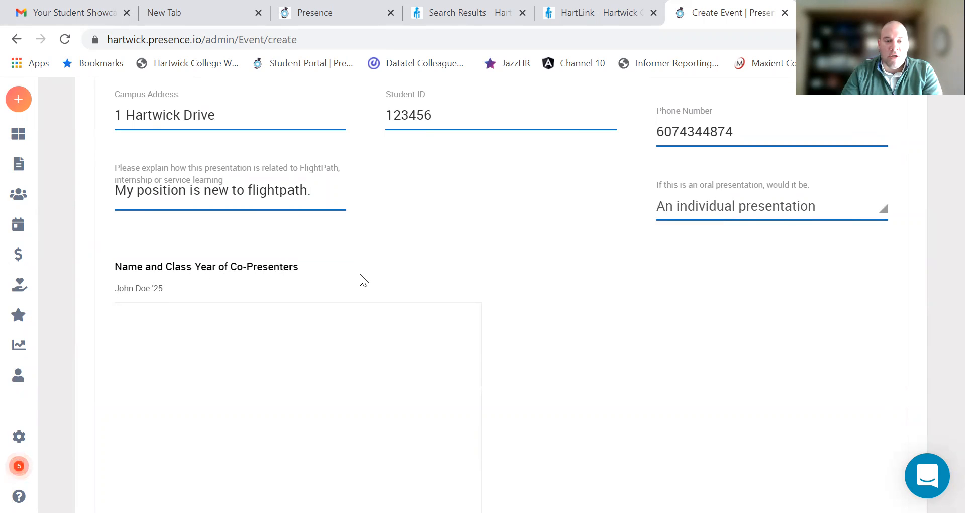
pyautogui.scroll(7, 359, 274)
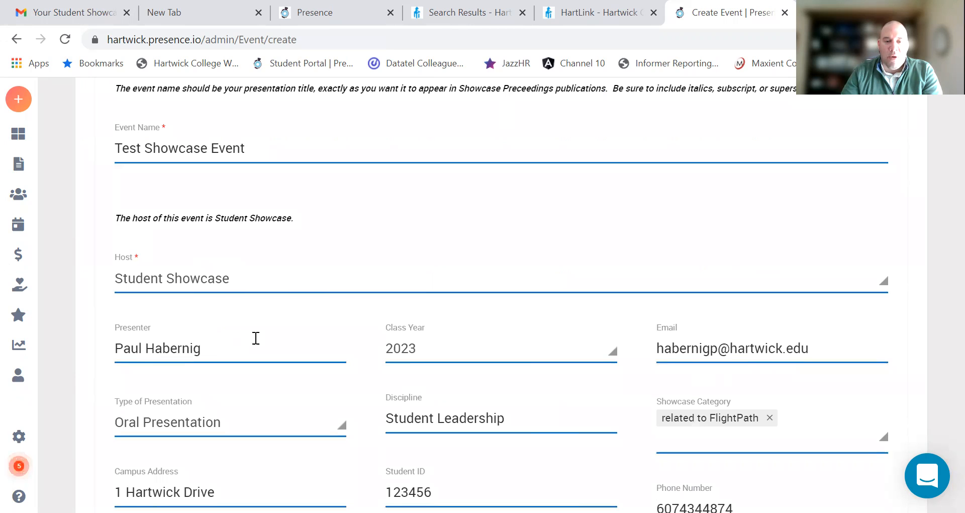
pyautogui.scroll(-14, 443, 345)
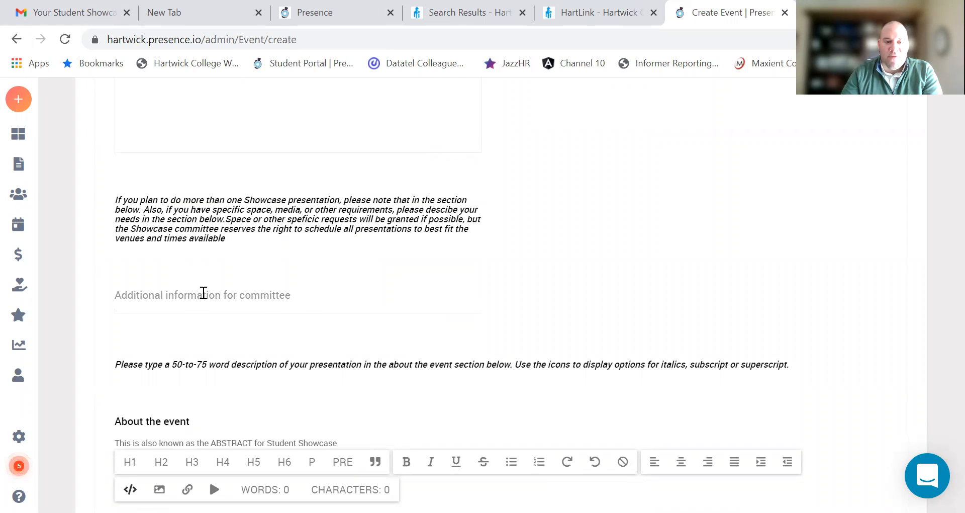
pyautogui.scroll(-3, 249, 292)
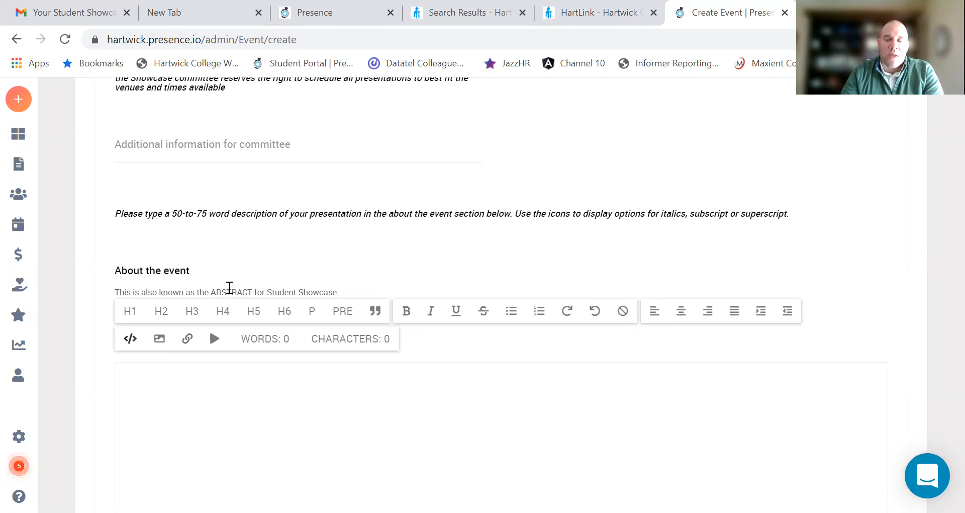
# Step: Type the abstract 'Student Leadership starts with engagement and involvement. The stories that students tell…'
pyautogui.click(156, 382)
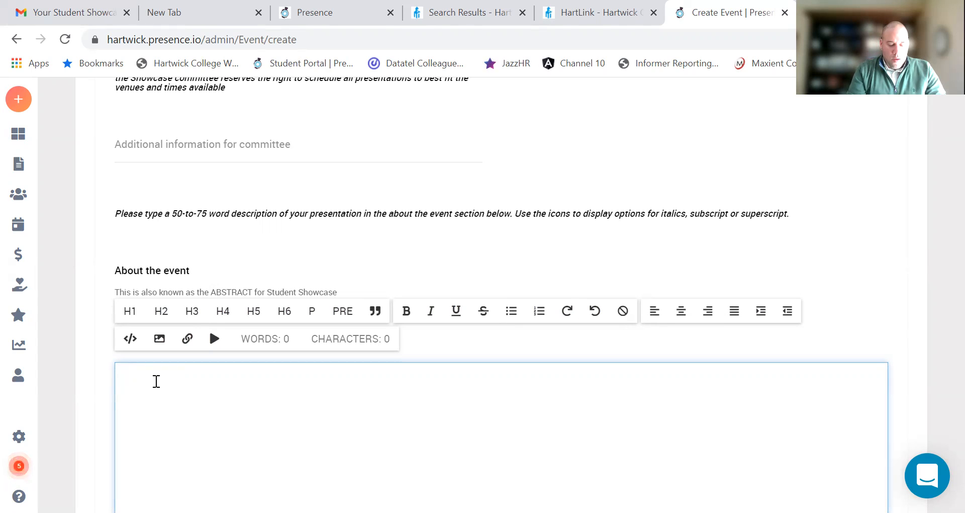
pyautogui.write('Student Leadership starts with engagement and involvement. ')
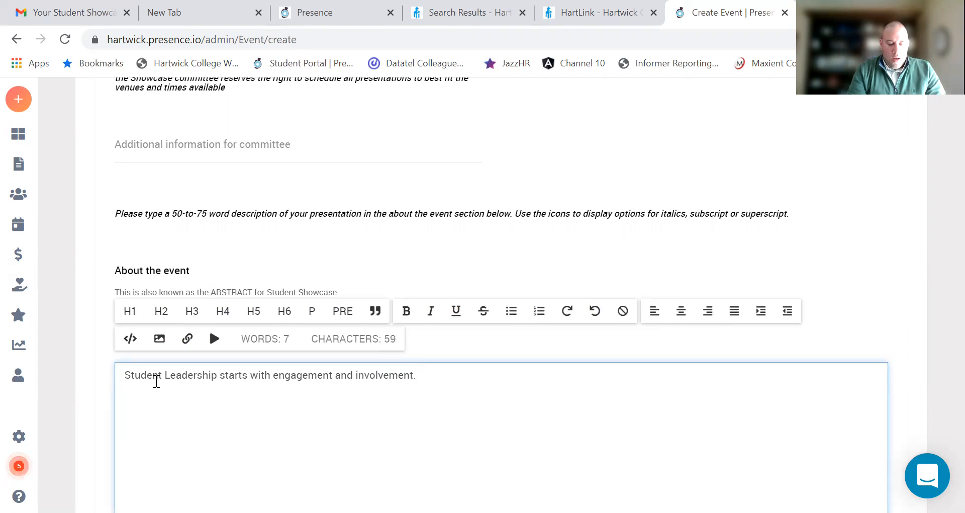
pyautogui.write(' The stor')
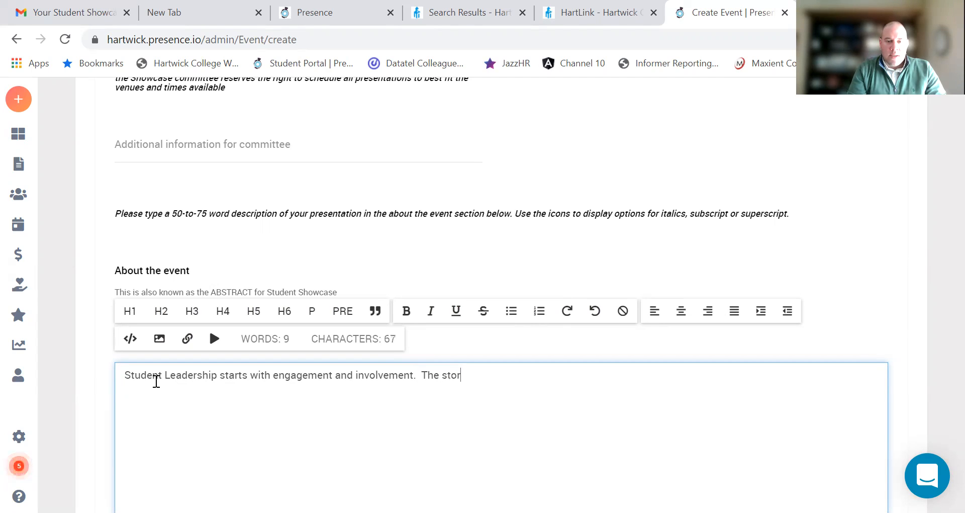
pyautogui.write('ies that stu')
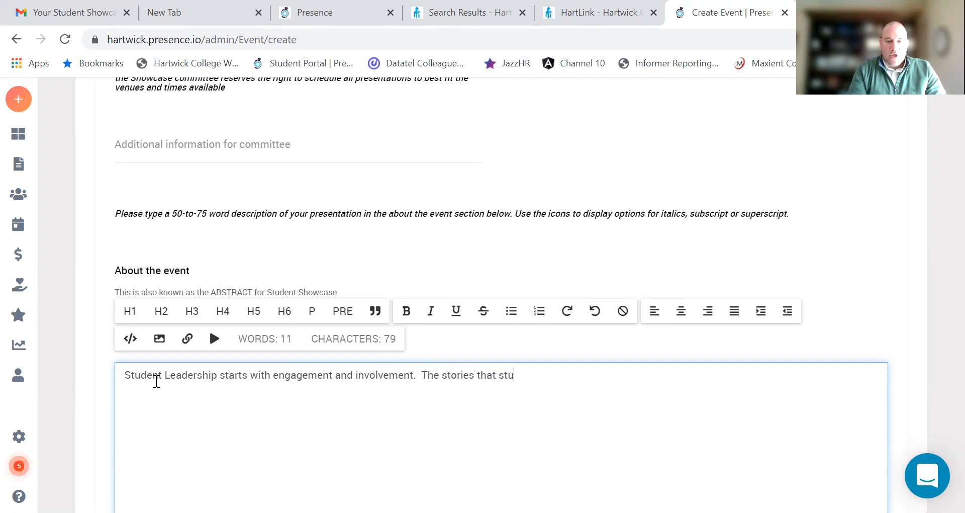
pyautogui.write('dents tell w')
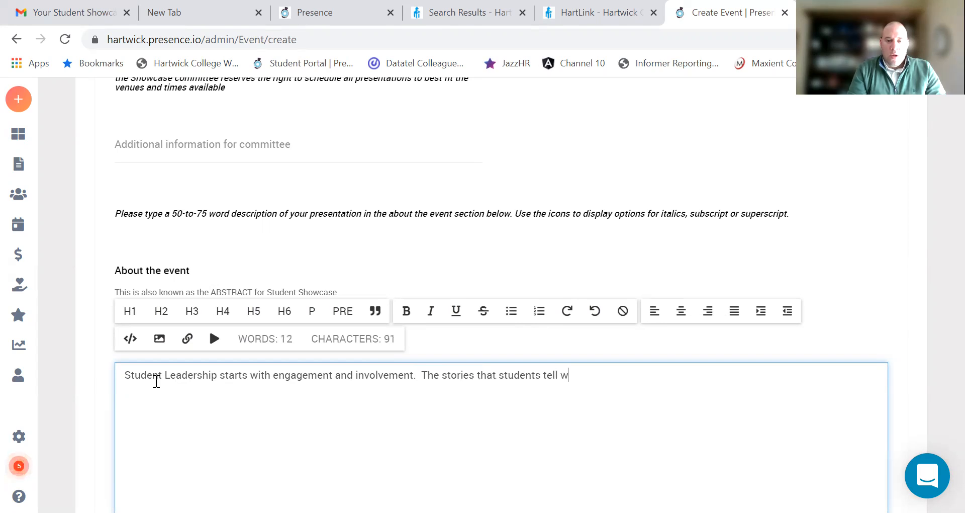
pyautogui.write('ill be shared ')
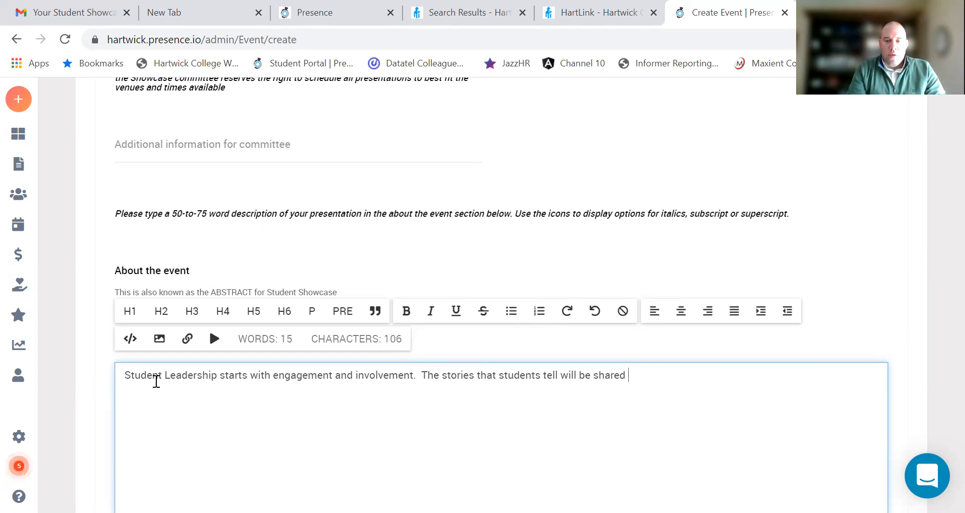
pyautogui.write('with those who are not student leaders.')
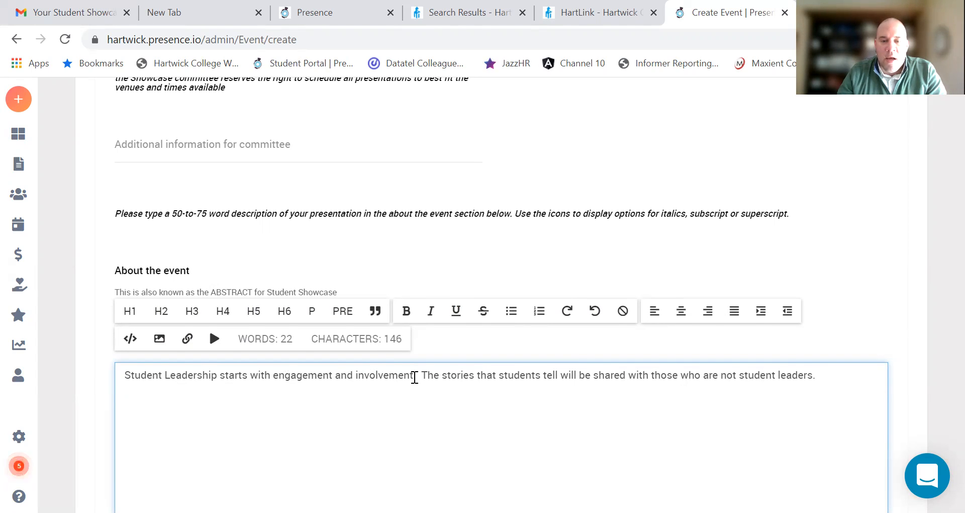
pyautogui.scroll(-3, 414, 377)
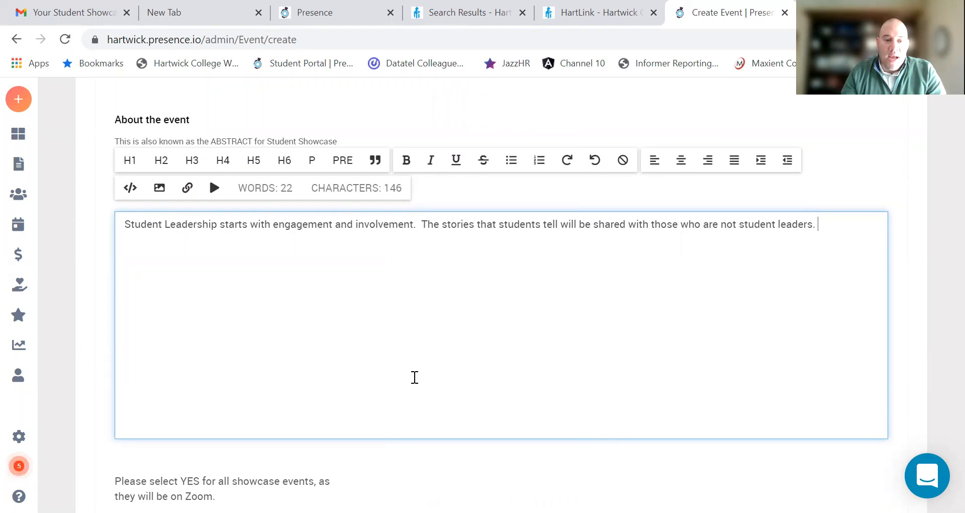
pyautogui.scroll(-3, 435, 370)
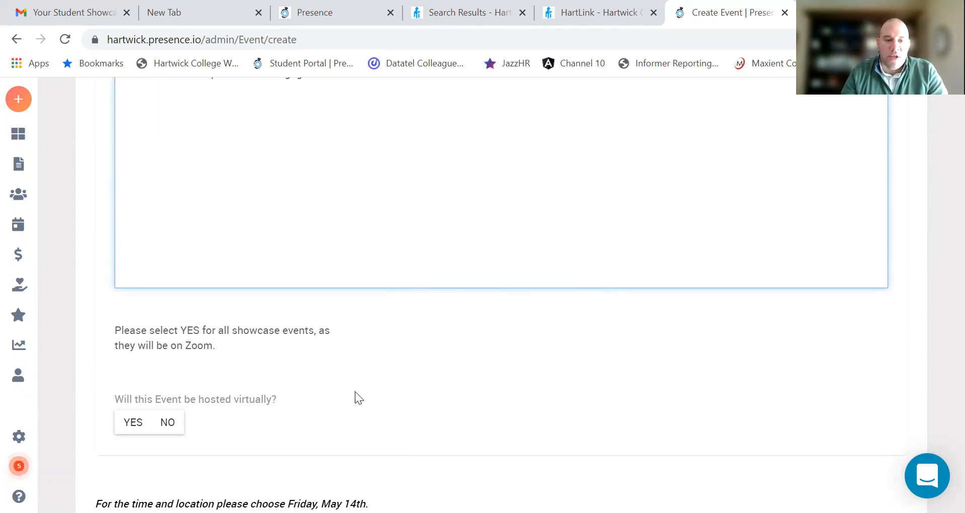
# Step: Answer YES to hosting virtually, choose ZOOM, and type 'Zoom' in the Zoom link box
pyautogui.click(130, 426)
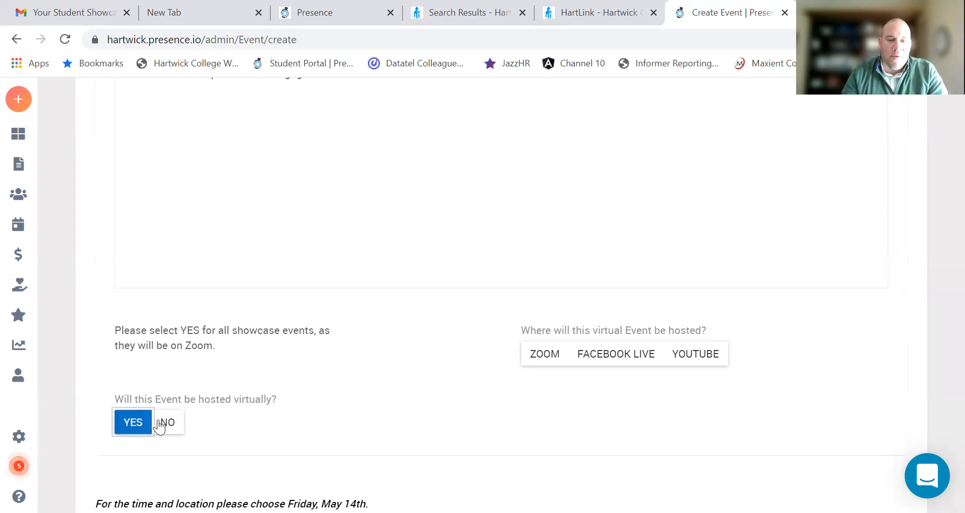
pyautogui.click(555, 359)
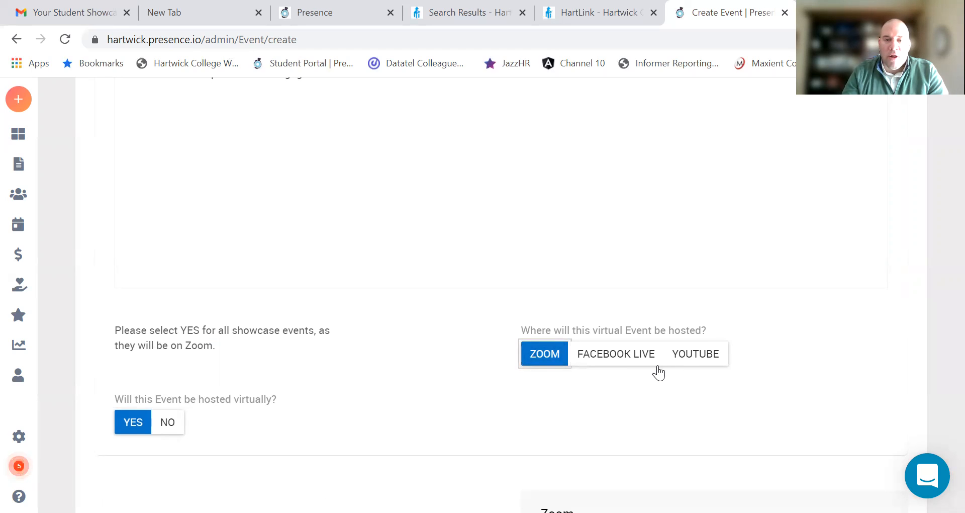
pyautogui.scroll(-5, 658, 372)
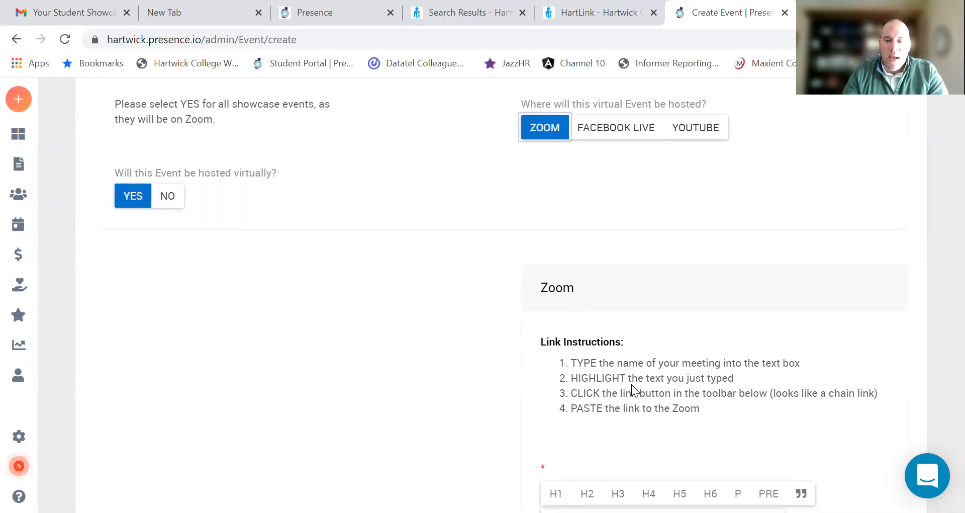
pyautogui.scroll(-3, 631, 384)
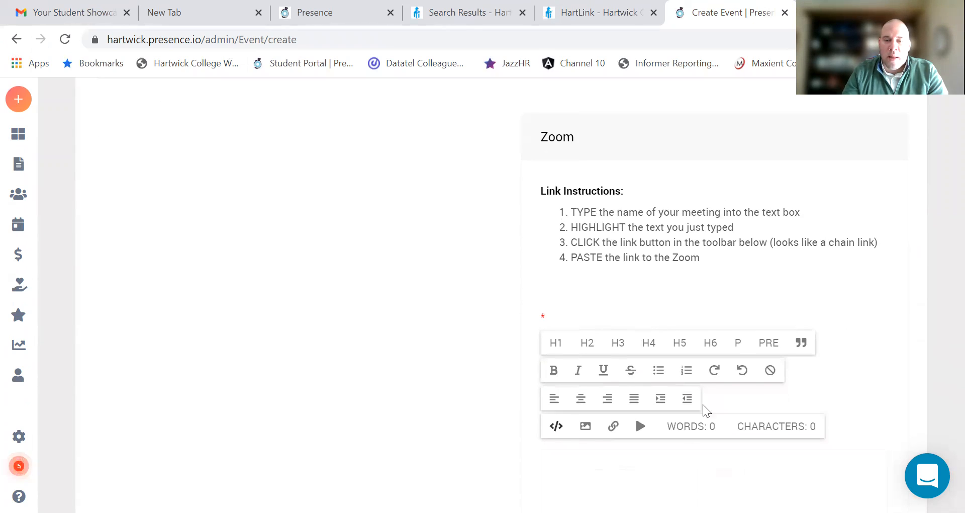
pyautogui.click(575, 471)
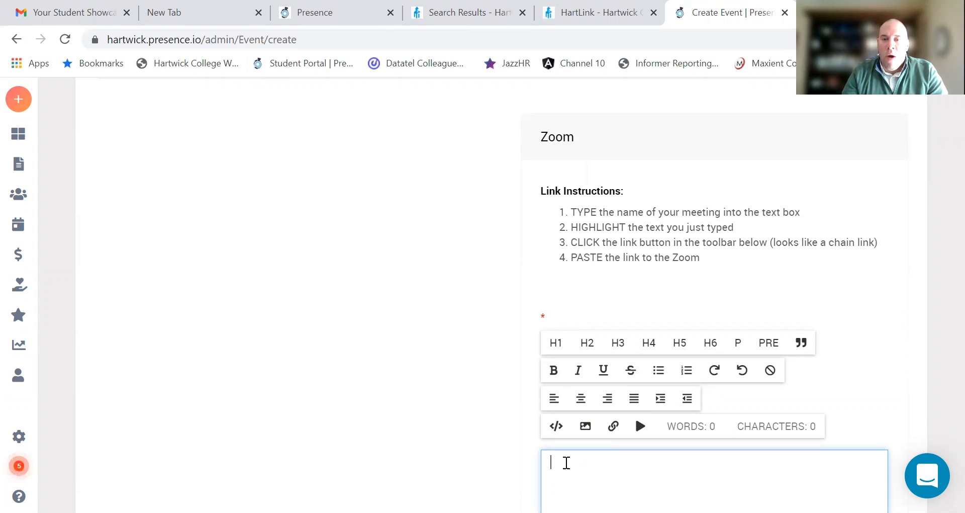
pyautogui.write('Zoom')
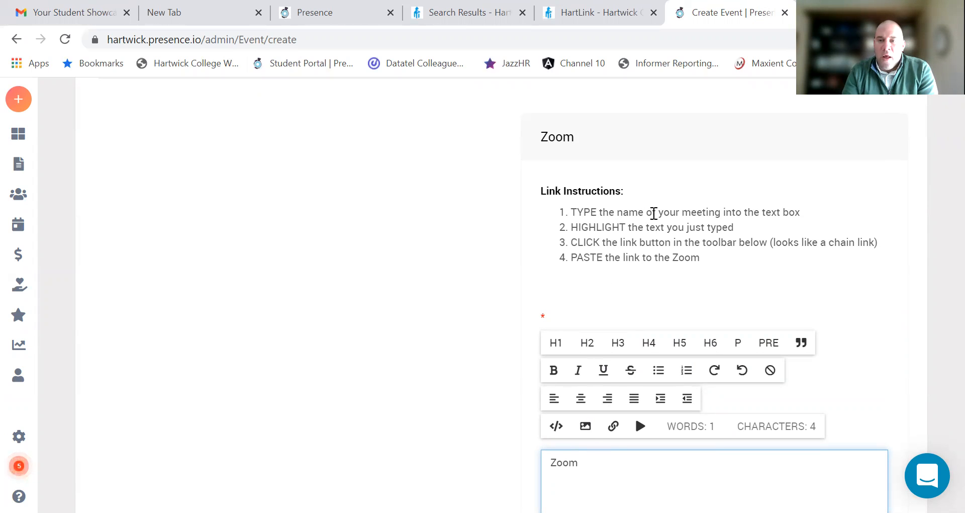
# Step: Set the start date to 05/14/2021 and the location to 'Campus'
pyautogui.scroll(-5, 606, 459)
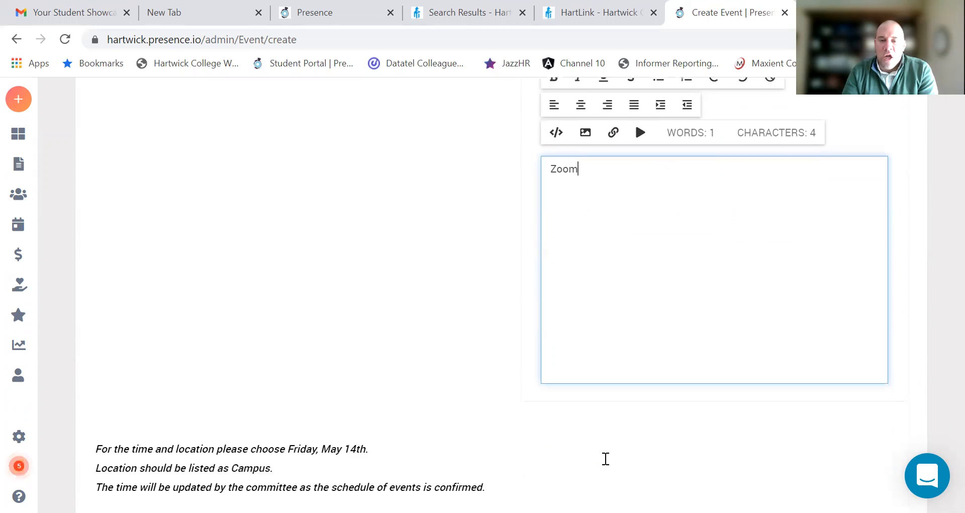
pyautogui.scroll(-4, 524, 306)
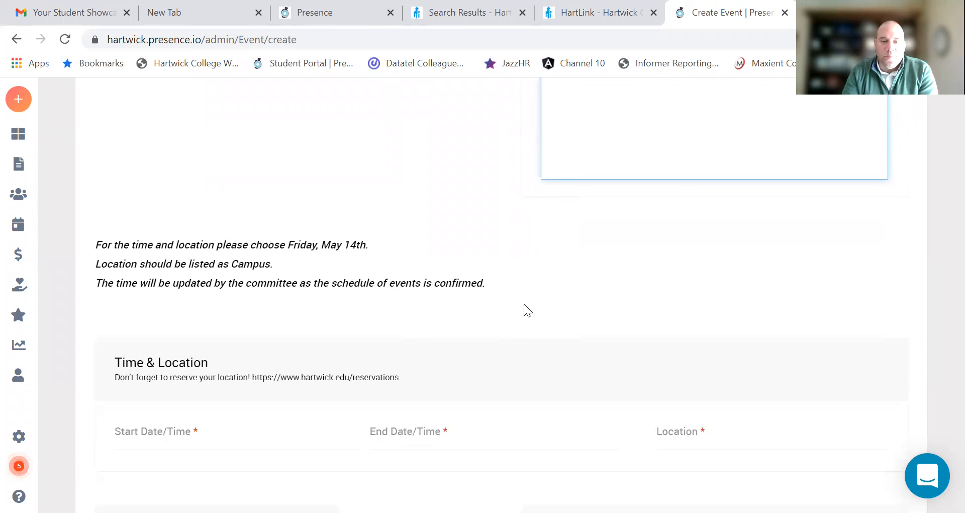
pyautogui.scroll(-1, 524, 303)
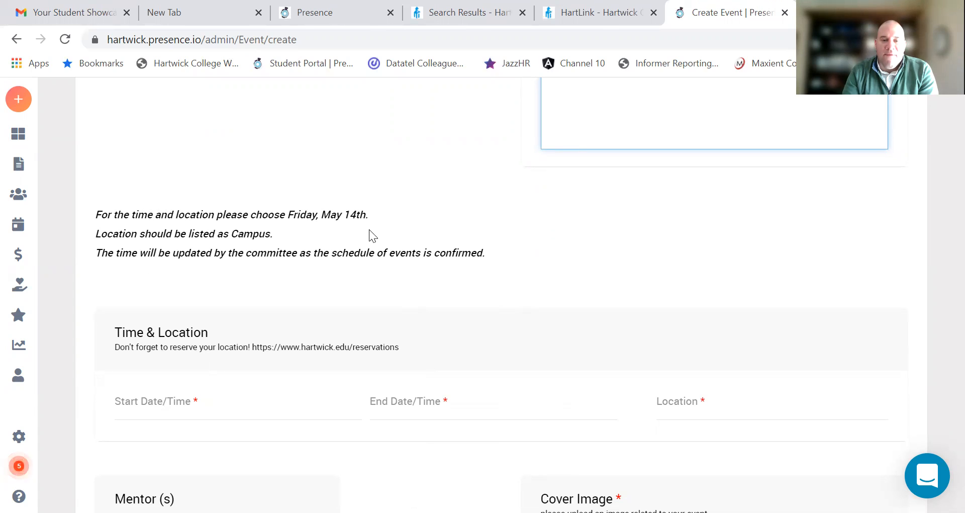
pyautogui.click(223, 412)
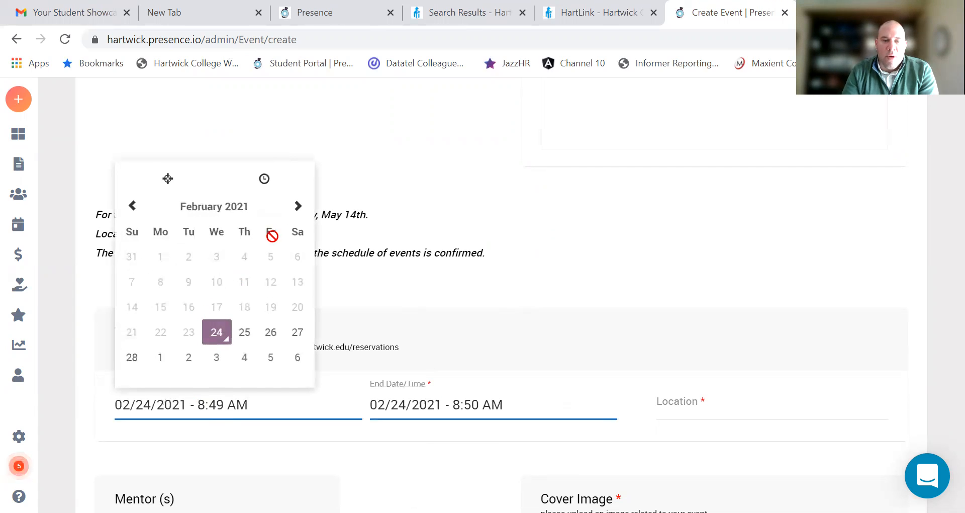
pyautogui.click(298, 206)
pyautogui.click(298, 206)
pyautogui.click(298, 205)
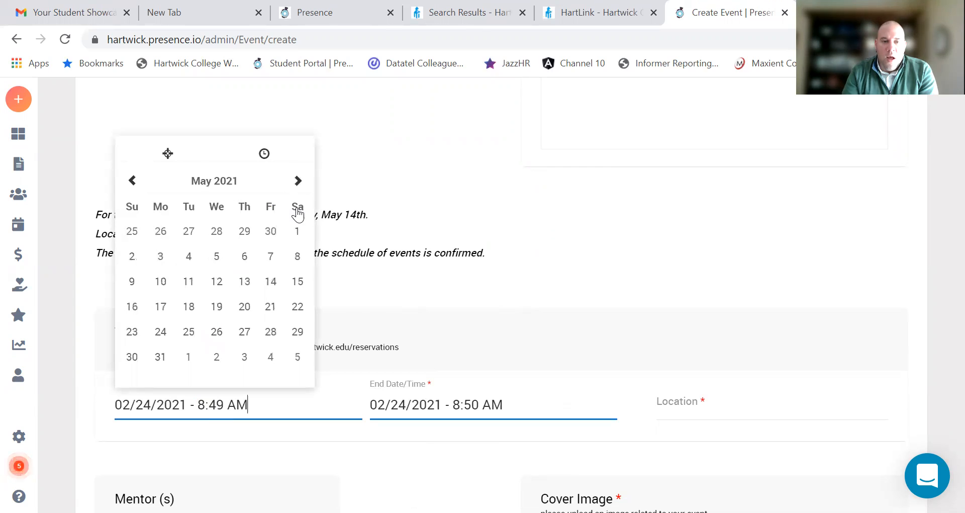
pyautogui.click(271, 282)
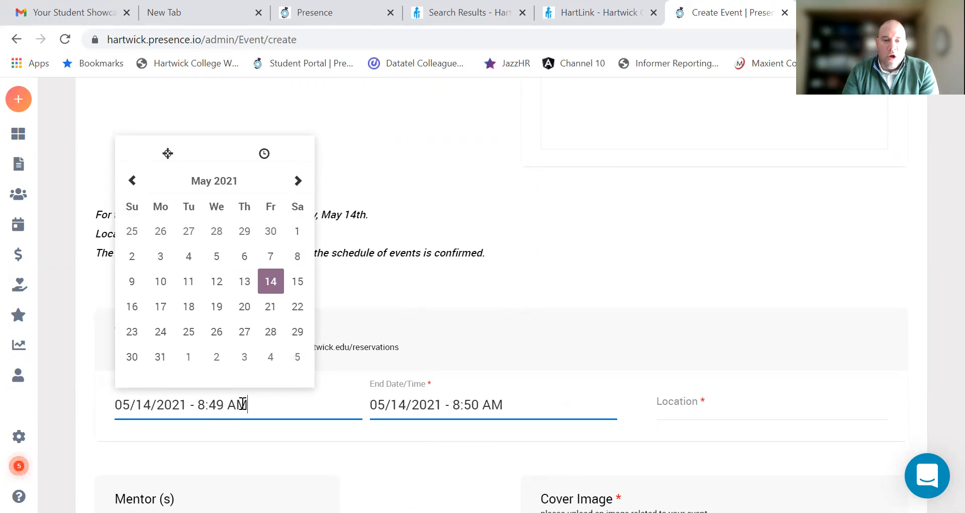
pyautogui.click(704, 413)
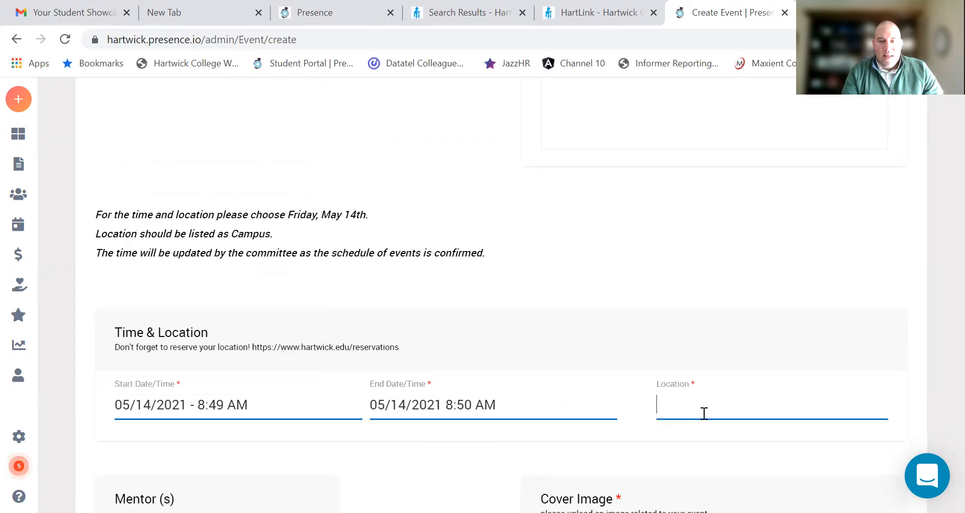
pyautogui.write('Campus')
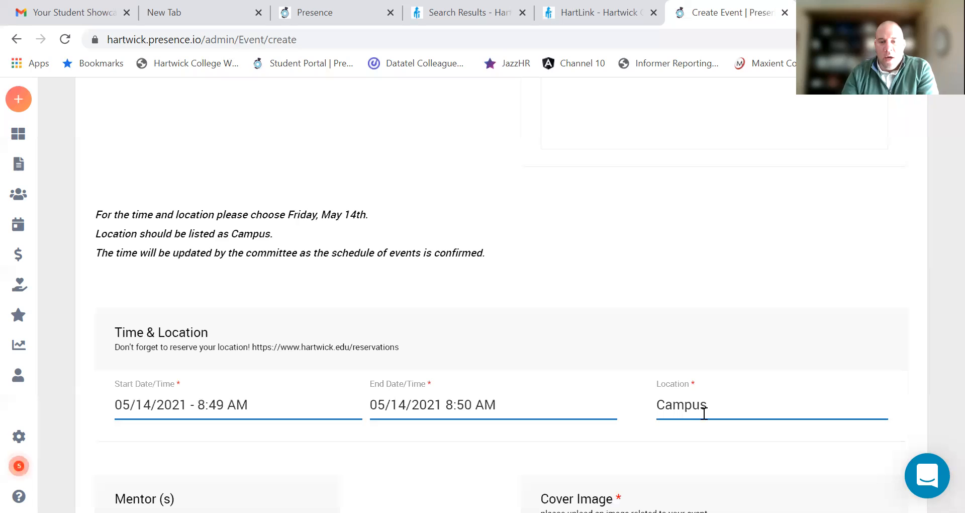
pyautogui.scroll(-4, 553, 387)
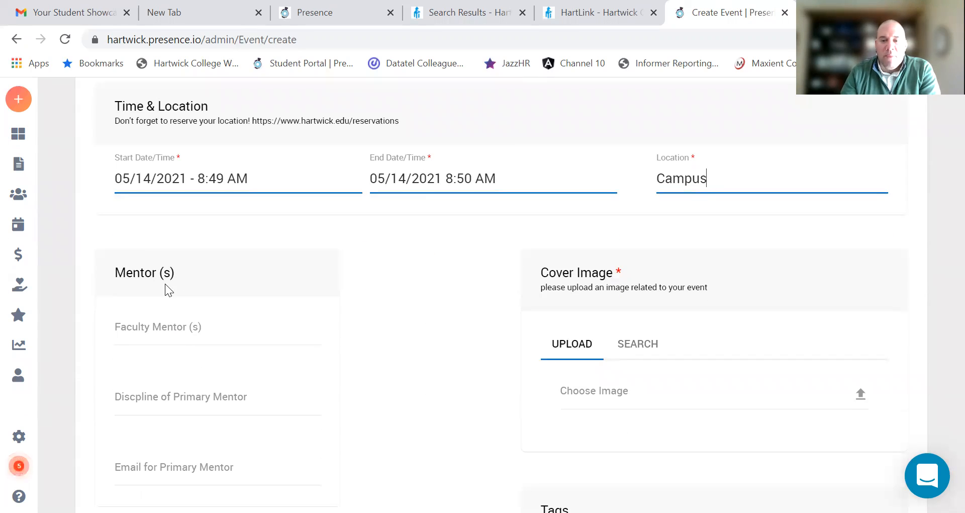
# Step: Enter the faculty mentor's name and set the mentor's discipline to Student Experience
pyautogui.click(608, 458)
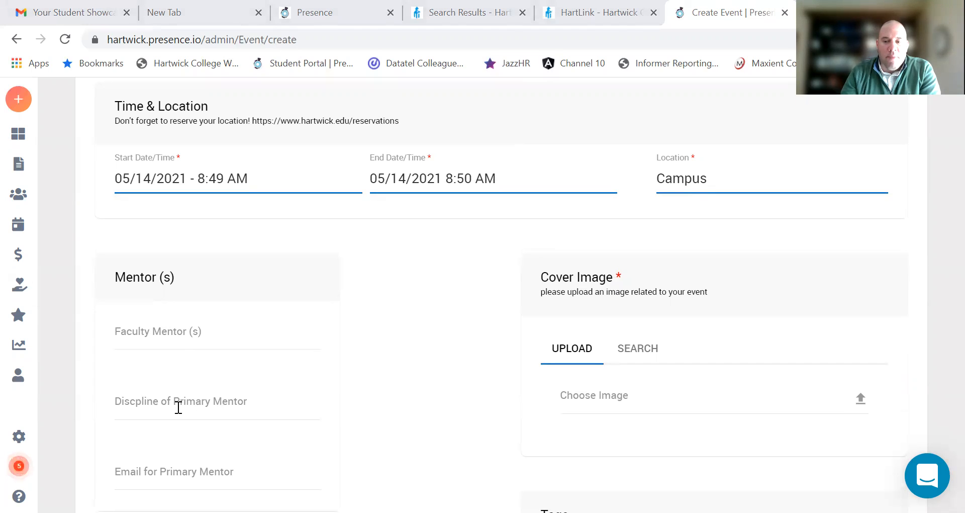
pyautogui.click(173, 333)
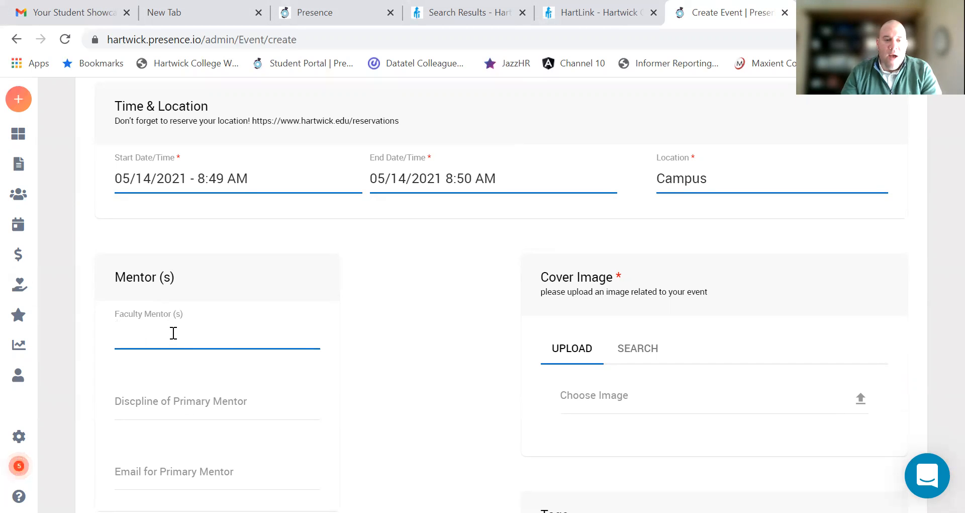
pyautogui.write('P')
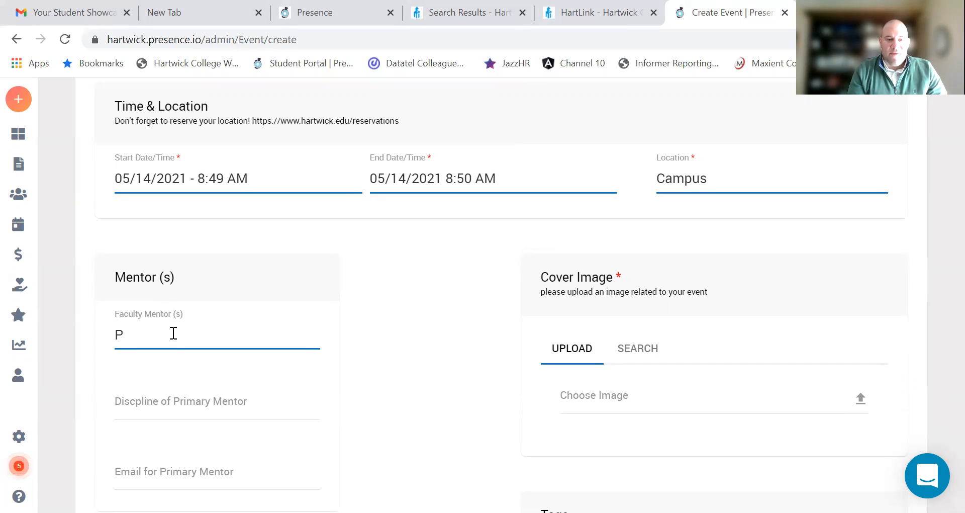
pyautogui.write('aul Habernig')
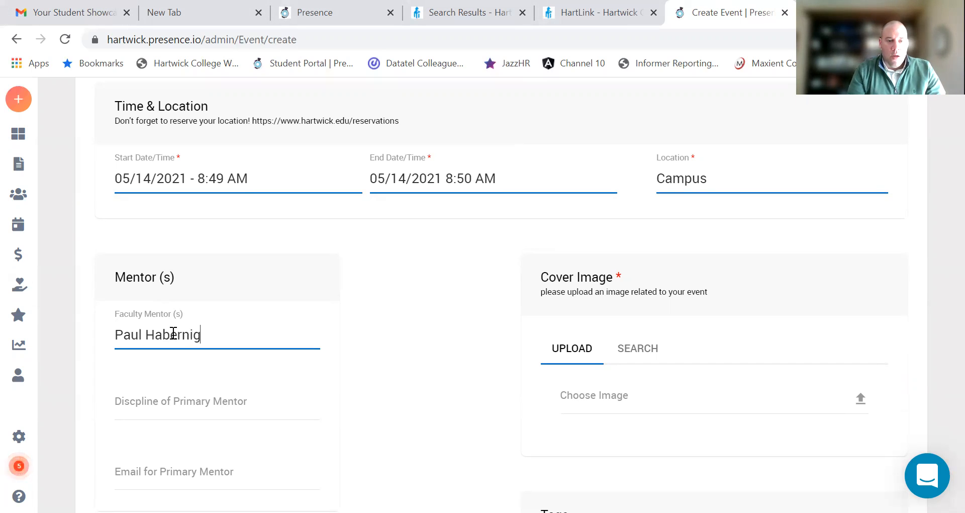
pyautogui.press('Tab')
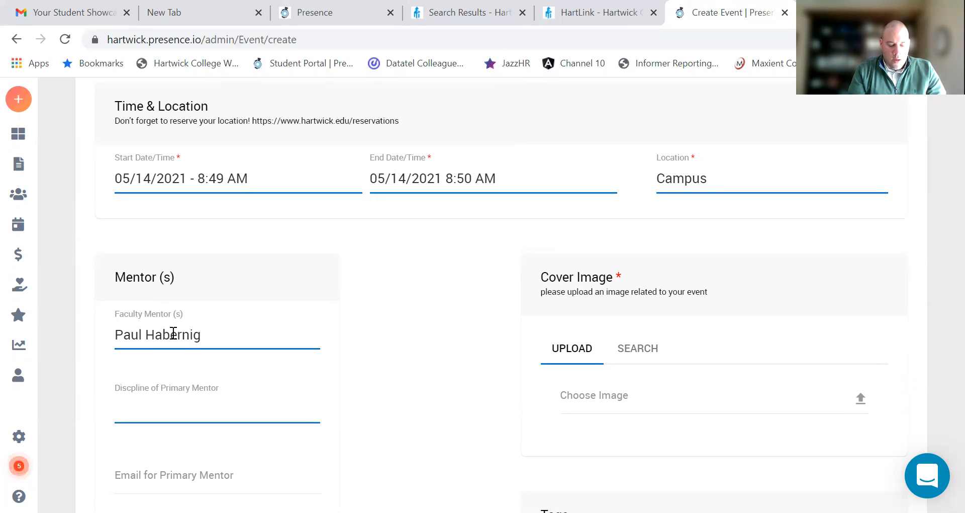
pyautogui.write('Studen')
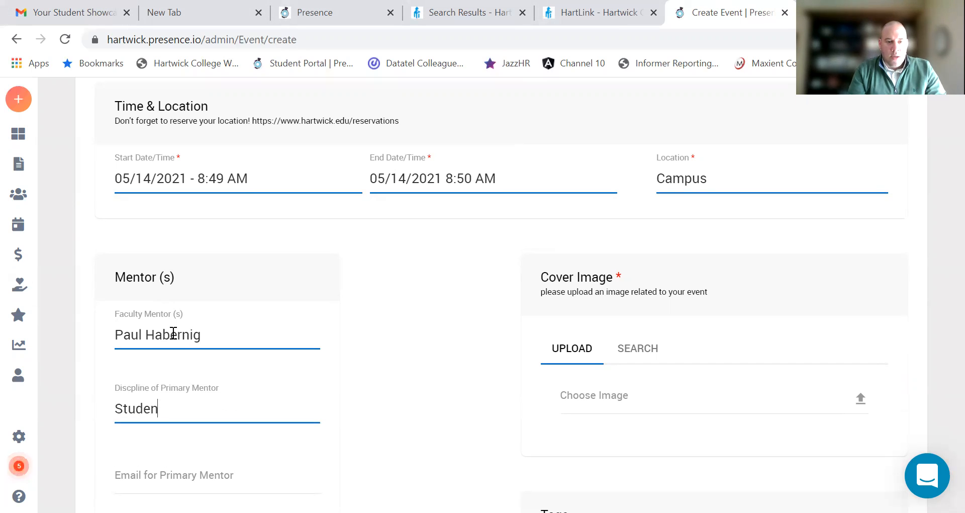
pyautogui.write('t Experience')
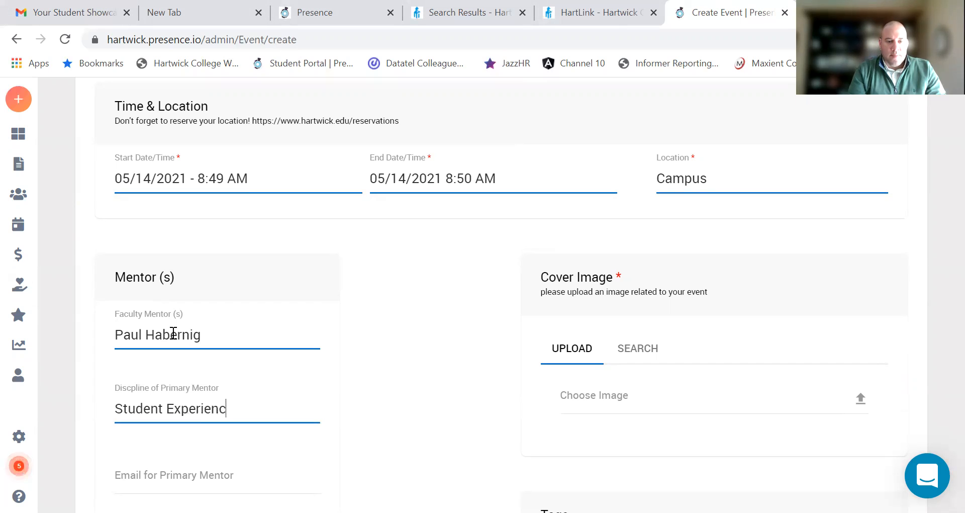
pyautogui.press('Tab')
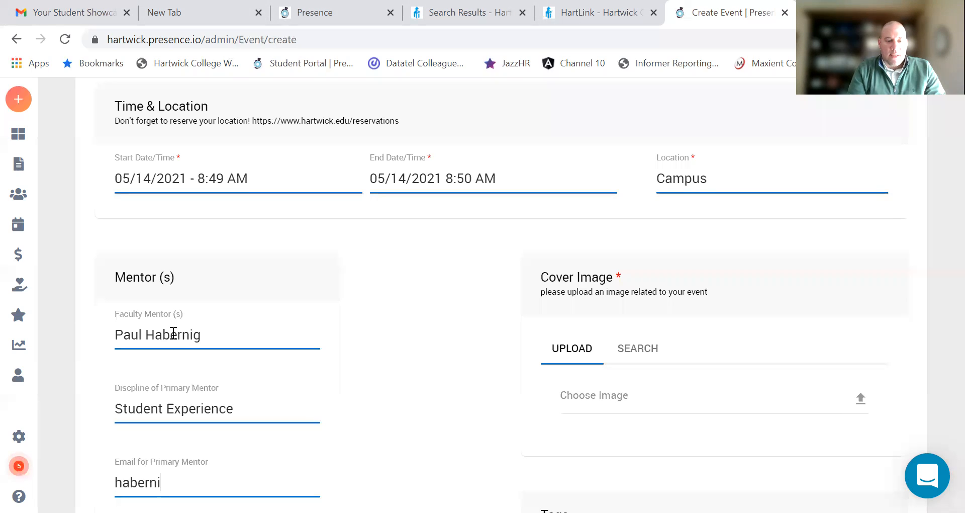
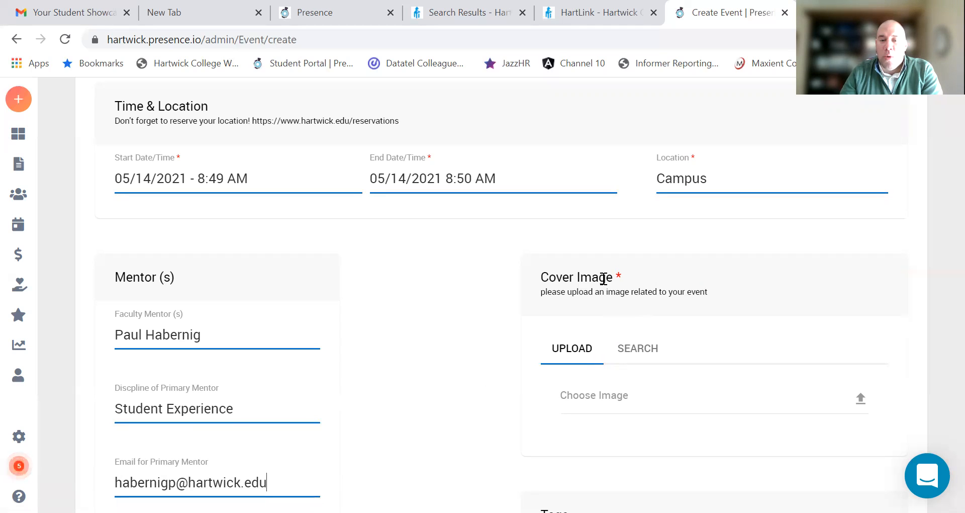
# Step: Set a sunset-over-a-lake Pixabay stock photo as the event's cover image
pyautogui.click(615, 399)
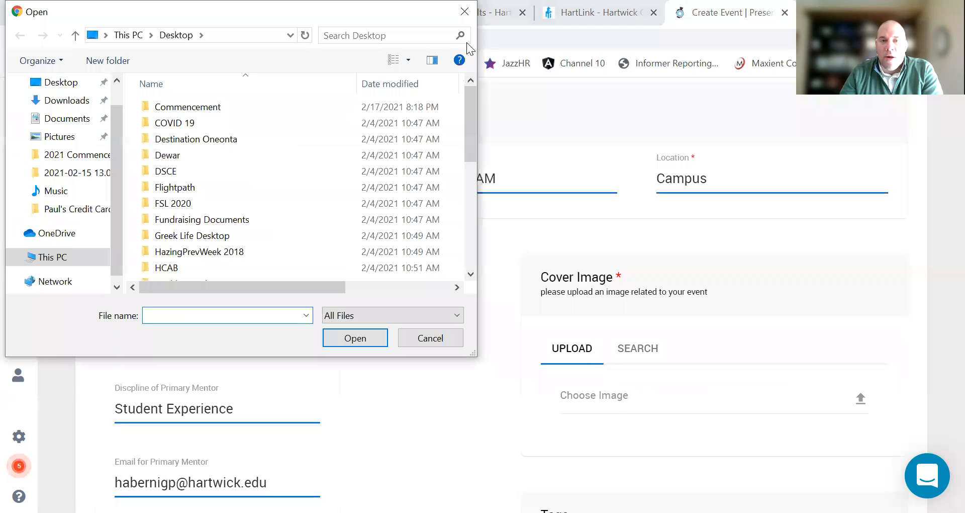
pyautogui.click(641, 355)
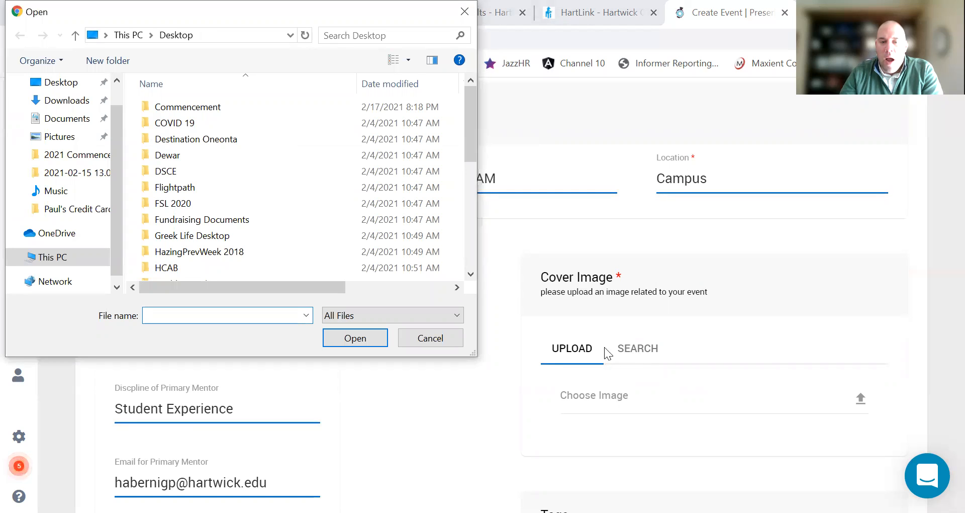
pyautogui.click(421, 340)
pyautogui.click(638, 348)
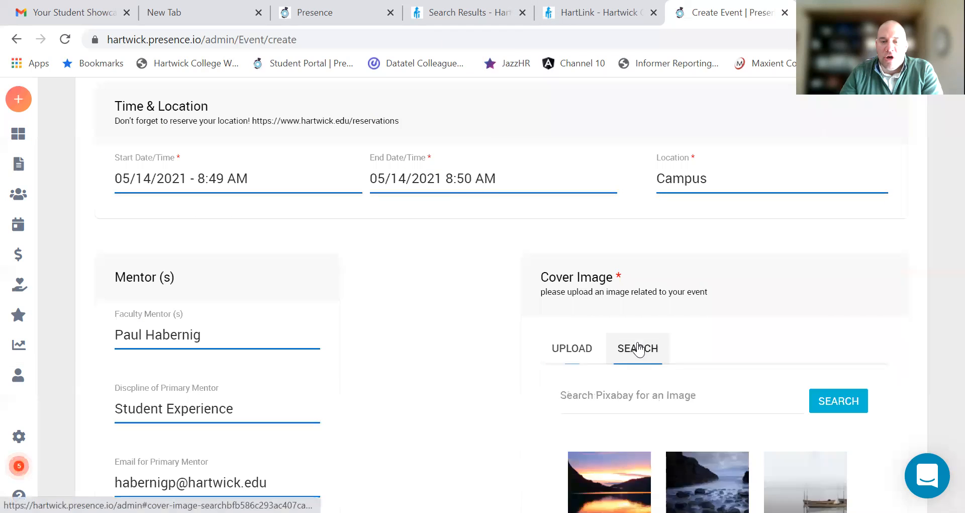
pyautogui.scroll(-3, 720, 392)
pyautogui.click(615, 338)
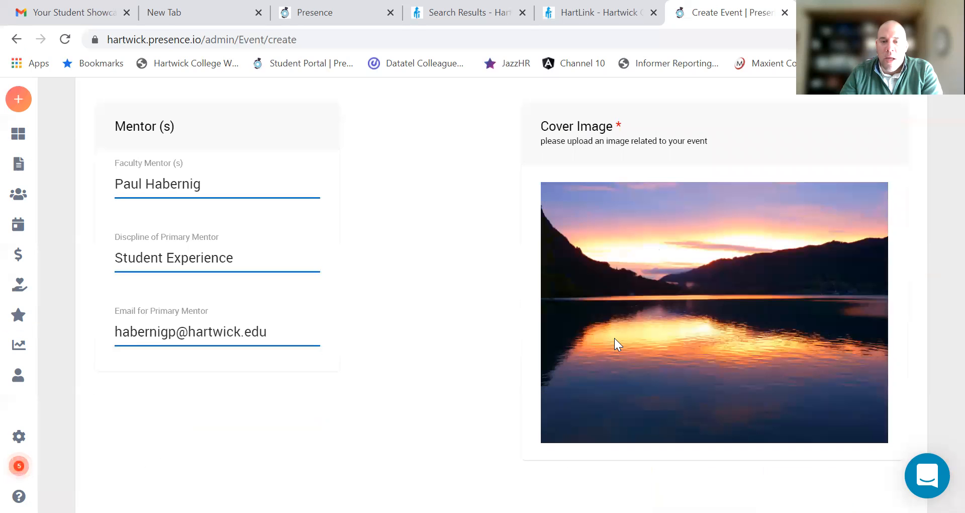
pyautogui.scroll(-10, 460, 327)
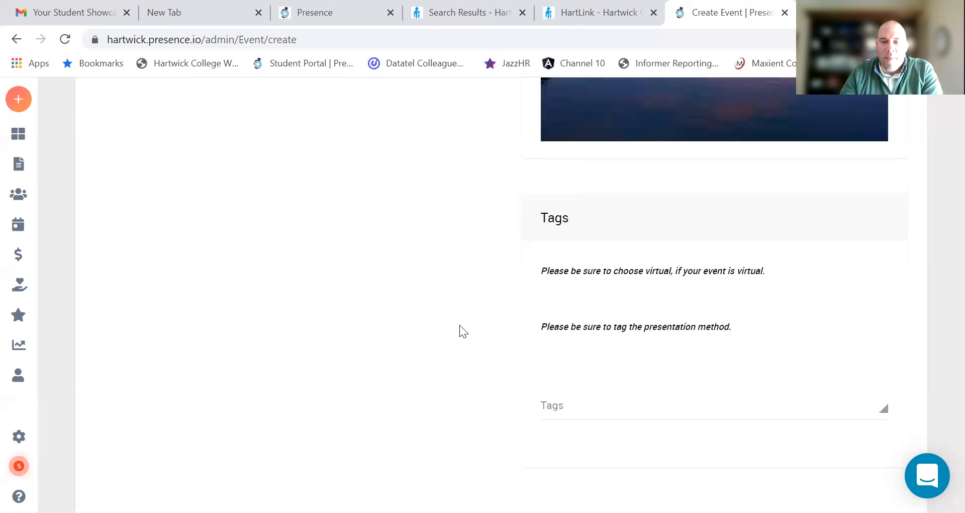
pyautogui.scroll(3, 463, 322)
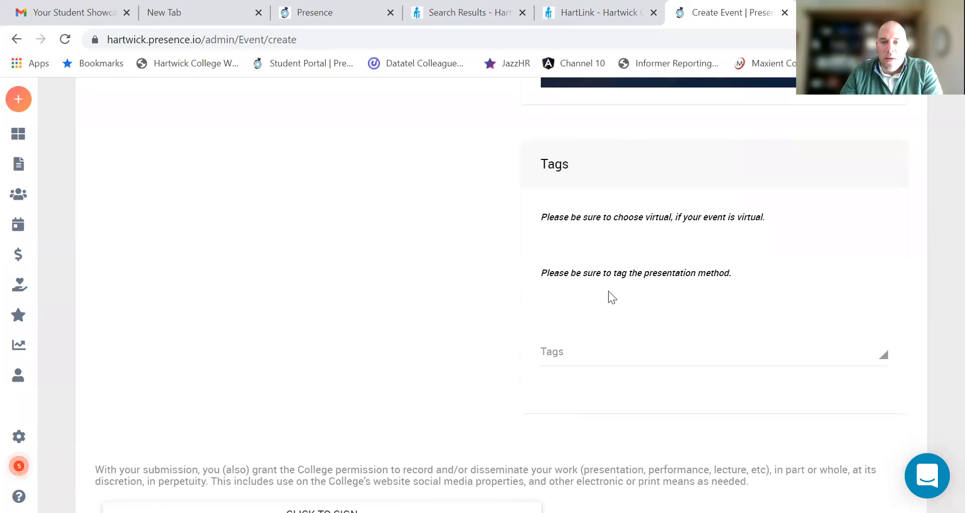
# Step: Add the Virtual and Oral Presentation tags to the event
pyautogui.click(603, 344)
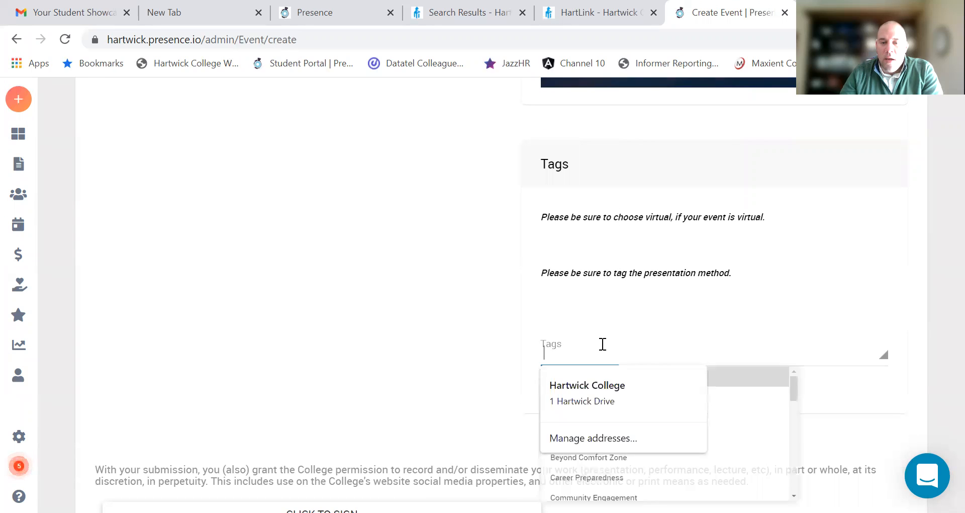
pyautogui.scroll(-3, 758, 381)
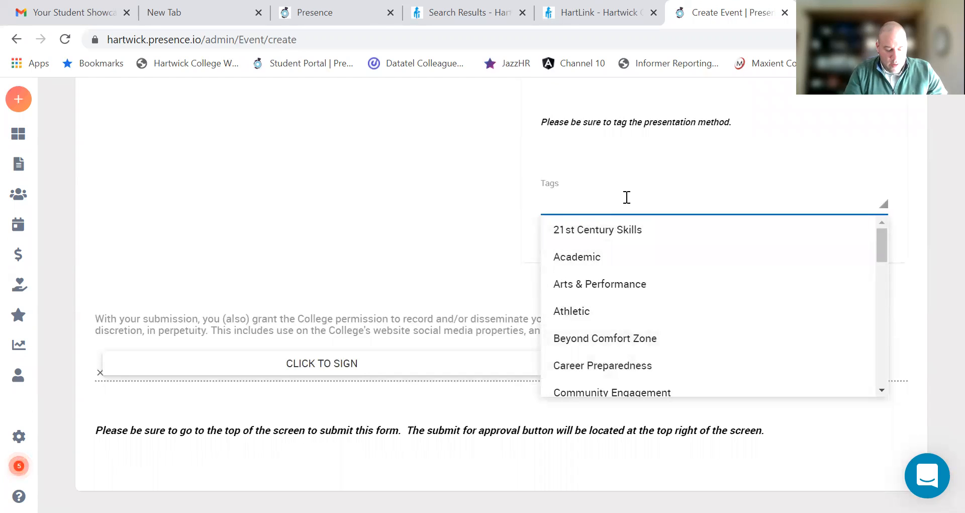
pyautogui.write('Virtu')
pyautogui.press('Return')
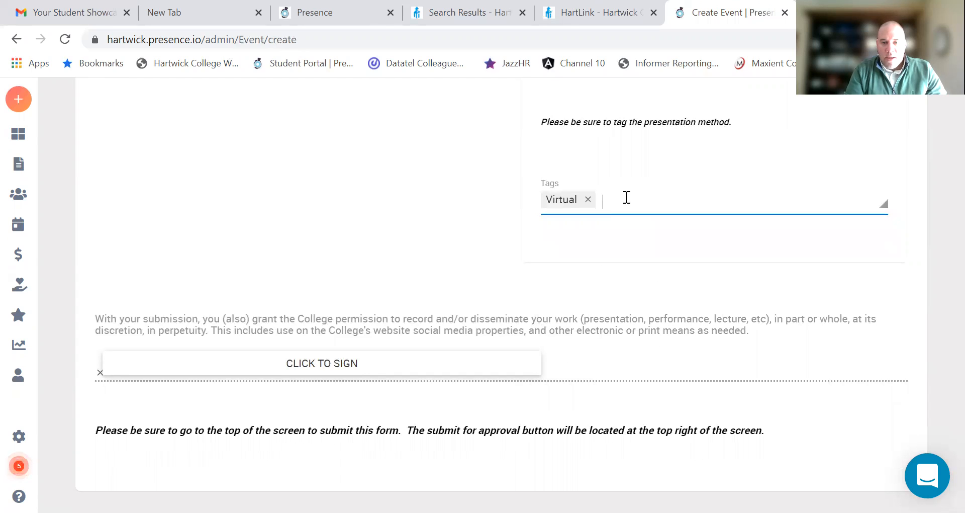
pyautogui.click(627, 197)
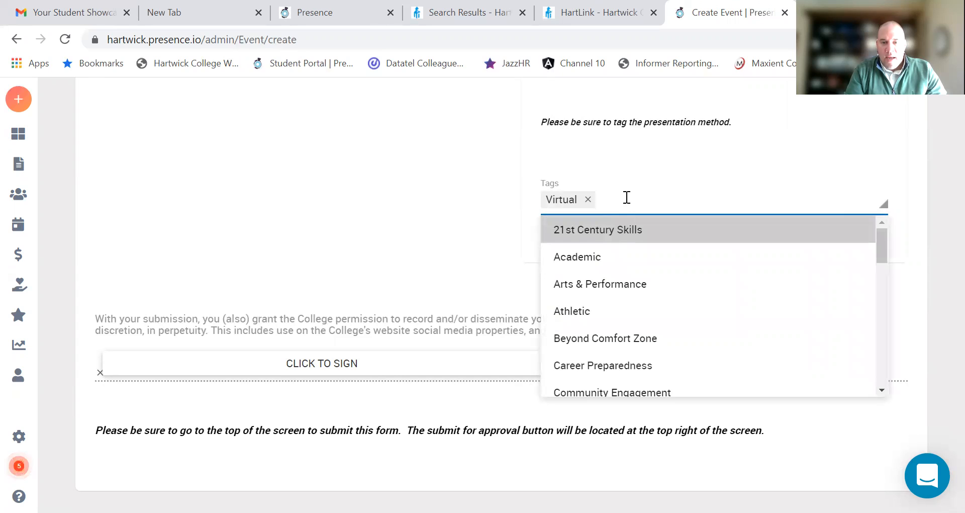
pyautogui.write('Oral')
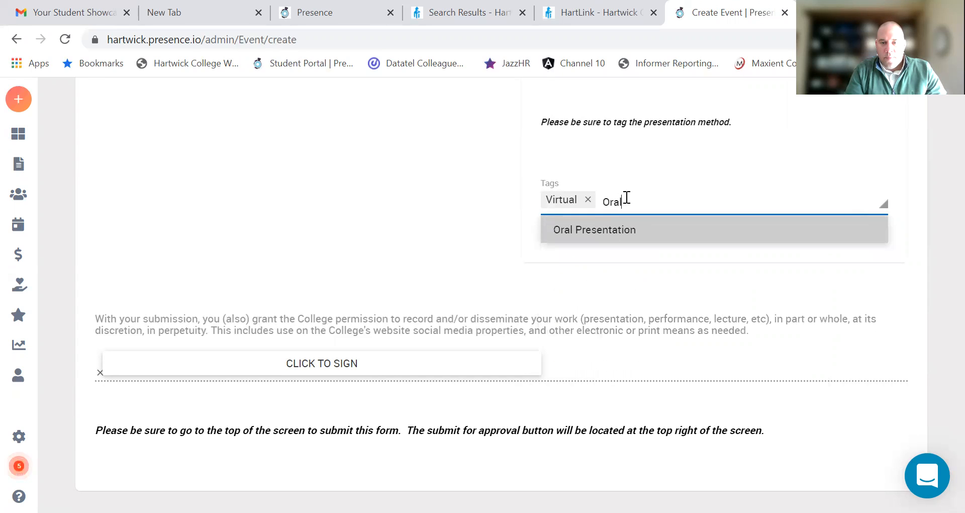
pyautogui.press('Return')
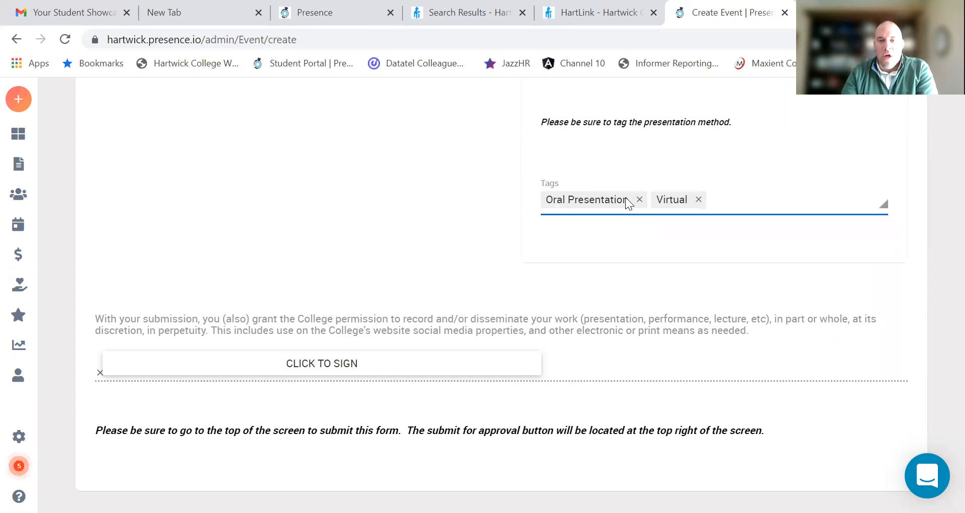
pyautogui.scroll(1, 668, 224)
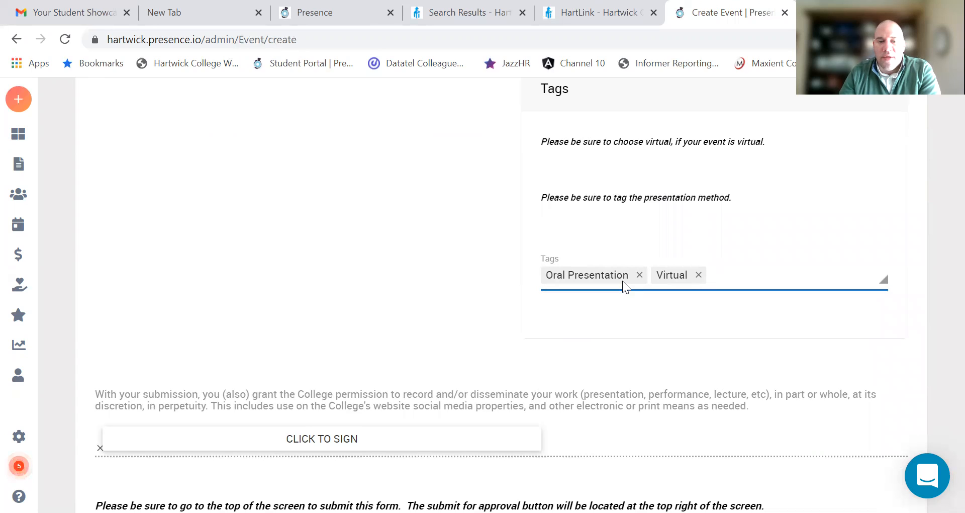
pyautogui.click(307, 437)
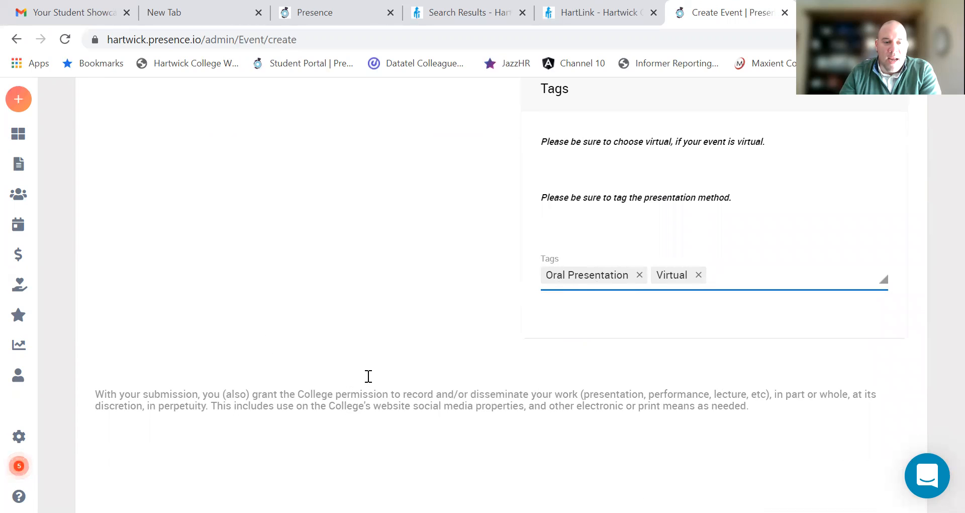
# Step: Draw a handwritten first-name and surname signature on the consent statement's signature pad
pyautogui.scroll(-3, 368, 376)
pyautogui.scroll(-3, 410, 383)
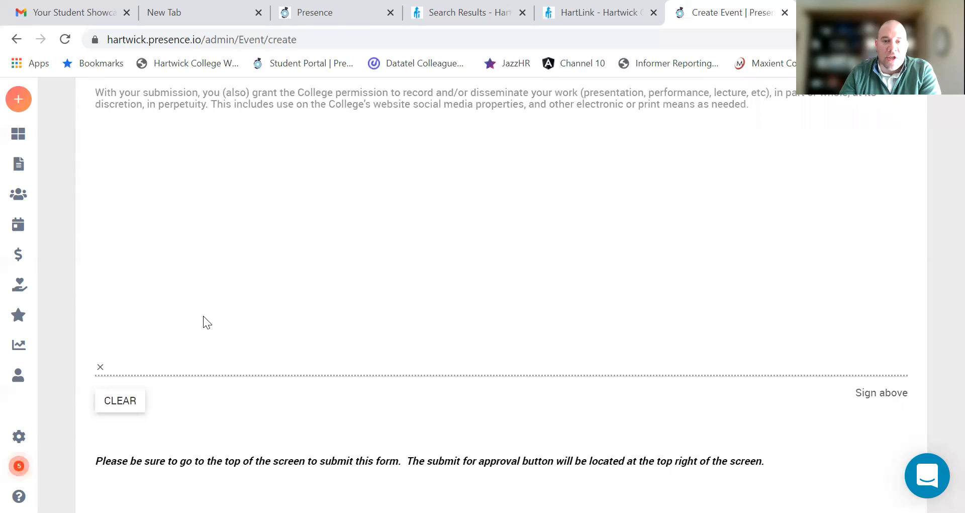
pyautogui.scroll(5, 373, 252)
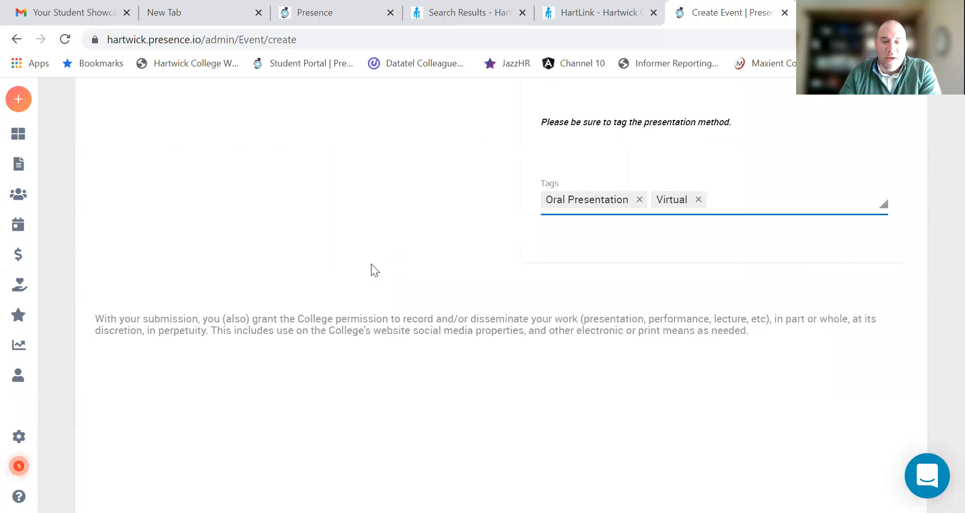
pyautogui.scroll(-2, 372, 268)
pyautogui.scroll(-1, 330, 371)
pyautogui.moveTo(152, 372); pyautogui.dragTo(151, 417)
pyautogui.moveTo(138, 354); pyautogui.dragTo(149, 380)
pyautogui.moveTo(198, 411); pyautogui.dragTo(299, 420)
pyautogui.moveTo(354, 367)
pyautogui.mouseDown()
pyautogui.moveTo(355, 431)
pyautogui.moveTo(477, 418)
pyautogui.mouseUp()
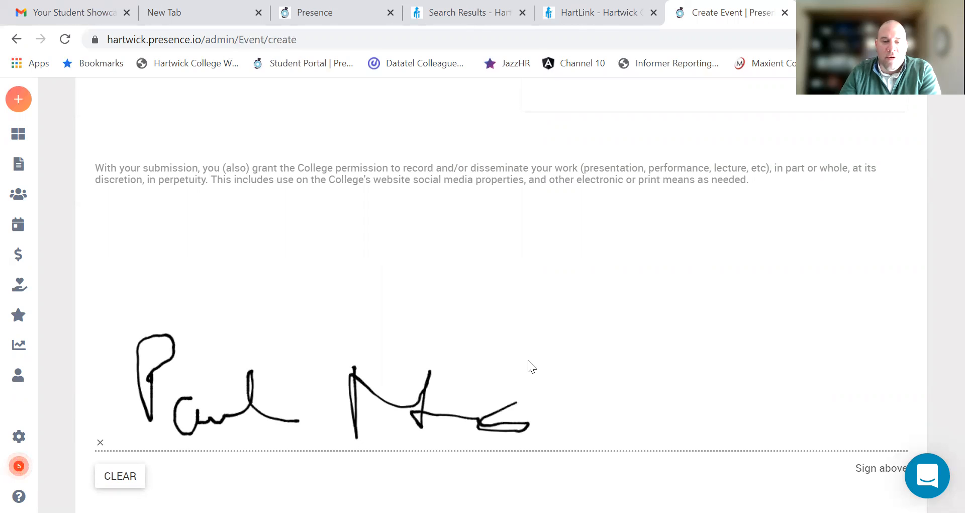
pyautogui.scroll(-2, 528, 360)
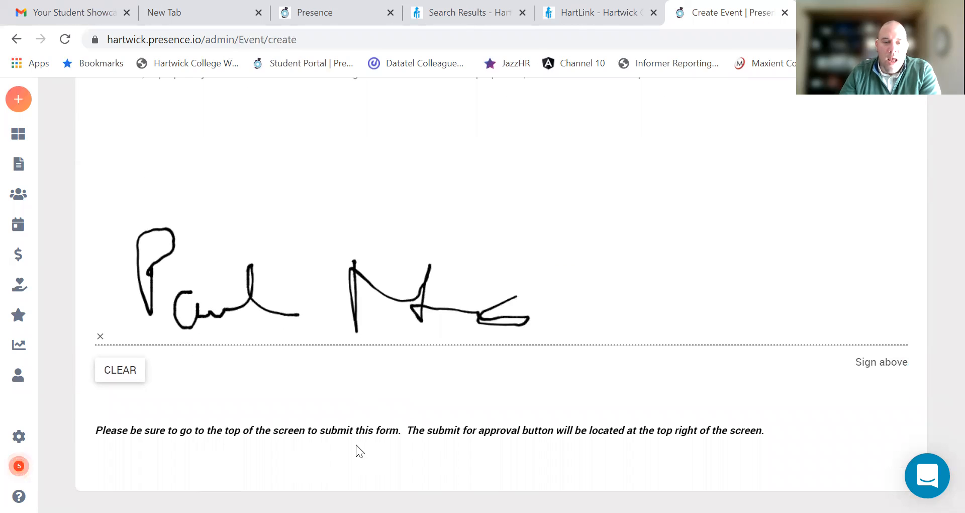
pyautogui.scroll(10, 795, 413)
pyautogui.scroll(15, 807, 405)
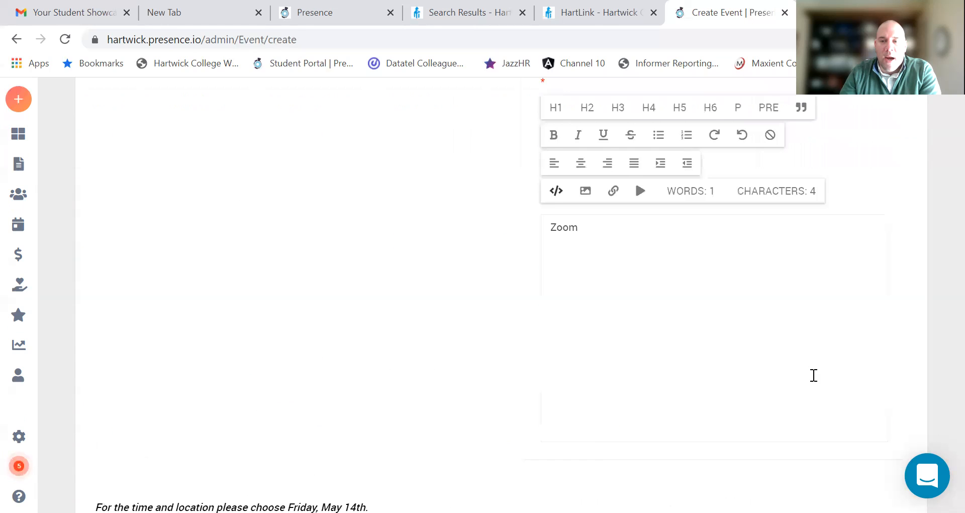
# Step: Submit the Test Showcase Event registration for approval from the top of the form
pyautogui.scroll(3, 823, 358)
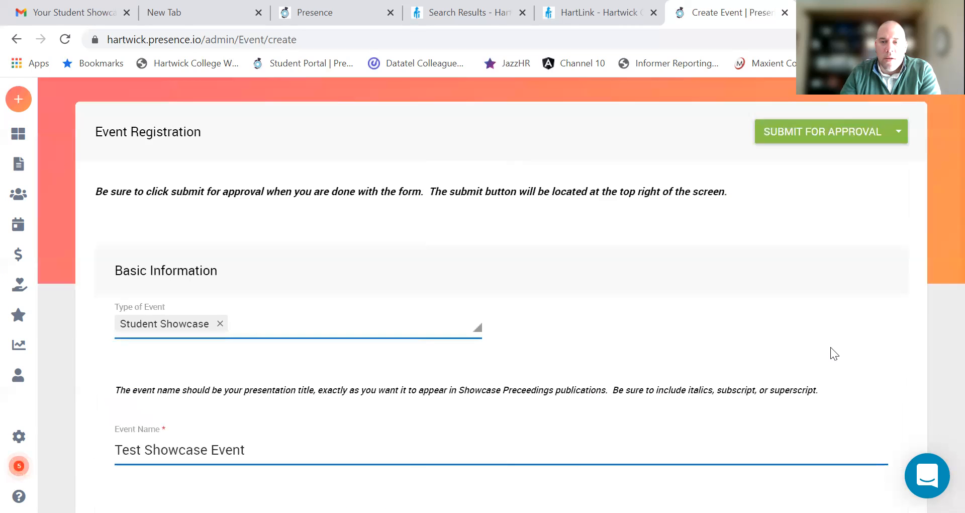
pyautogui.click(837, 136)
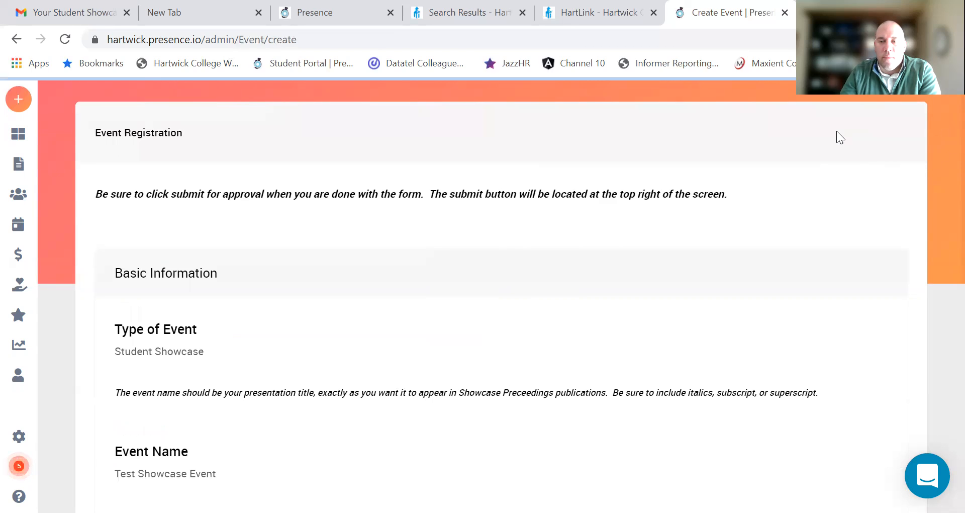